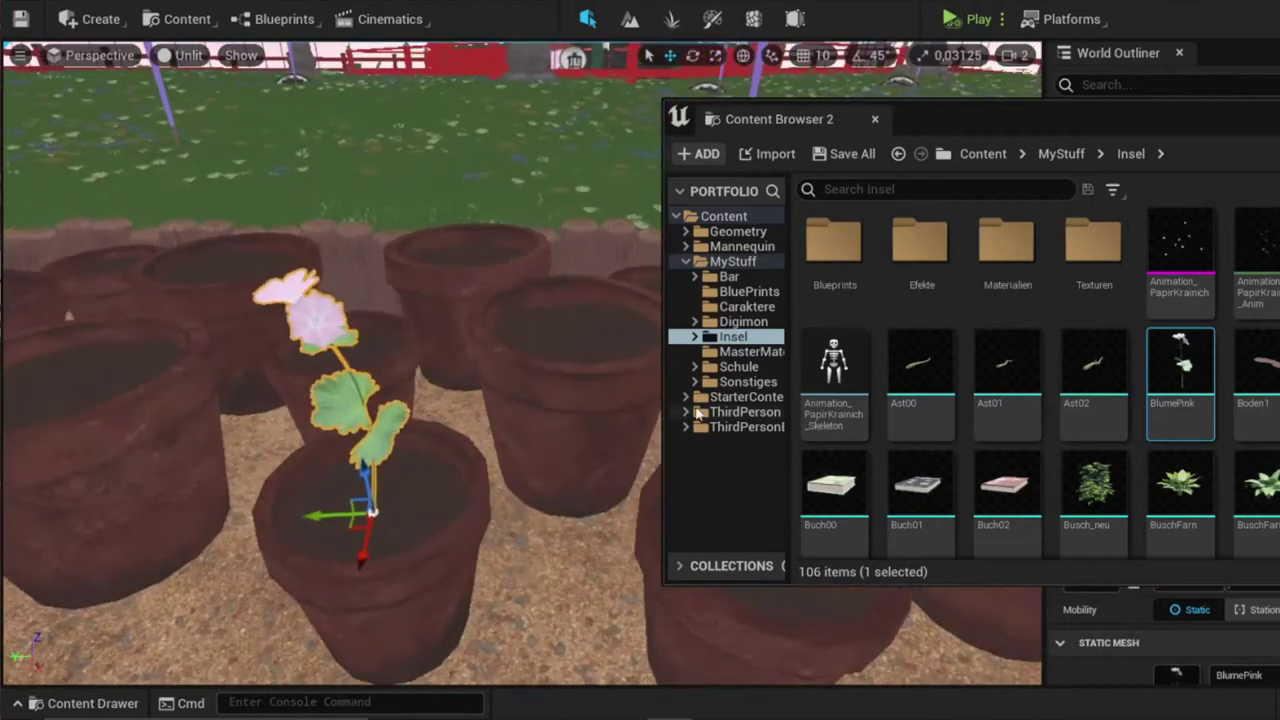
- Add more BlumePink flowers to the small pot, giving each copy a different size and rotation
key(e)
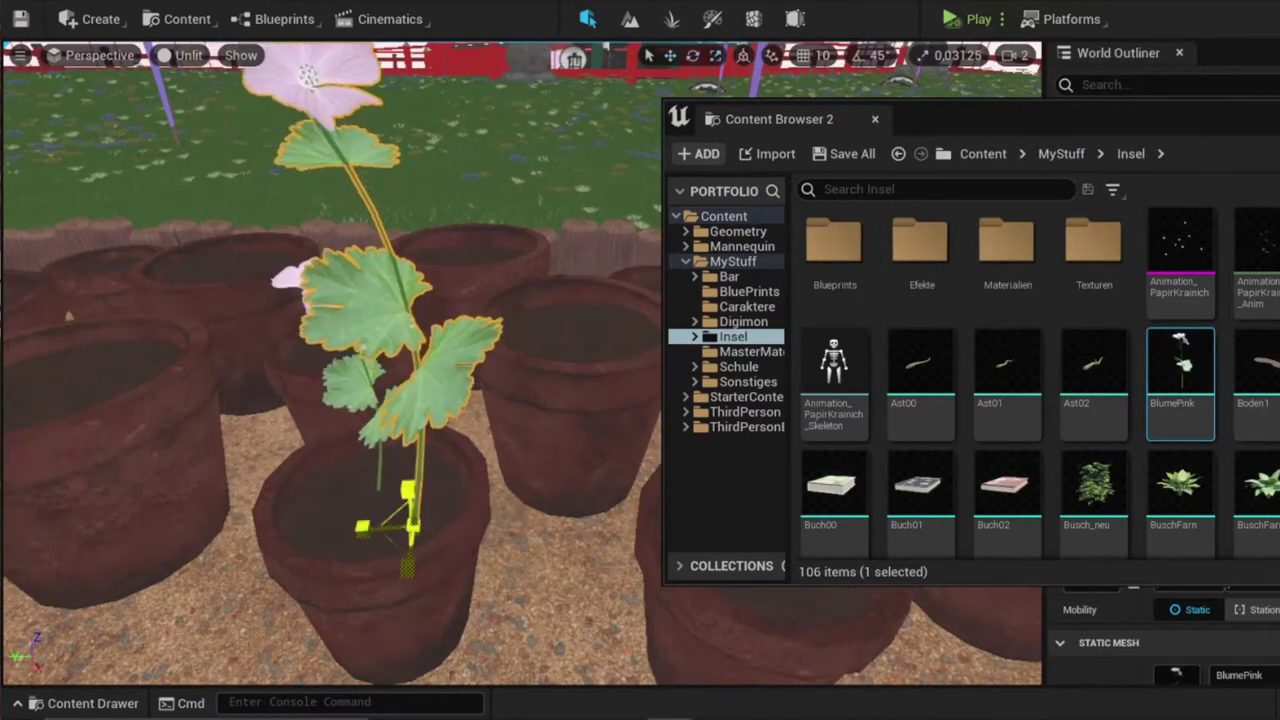
scroll(533, 397, down, 5)
drag(508, 488, 447, 488)
key(e)
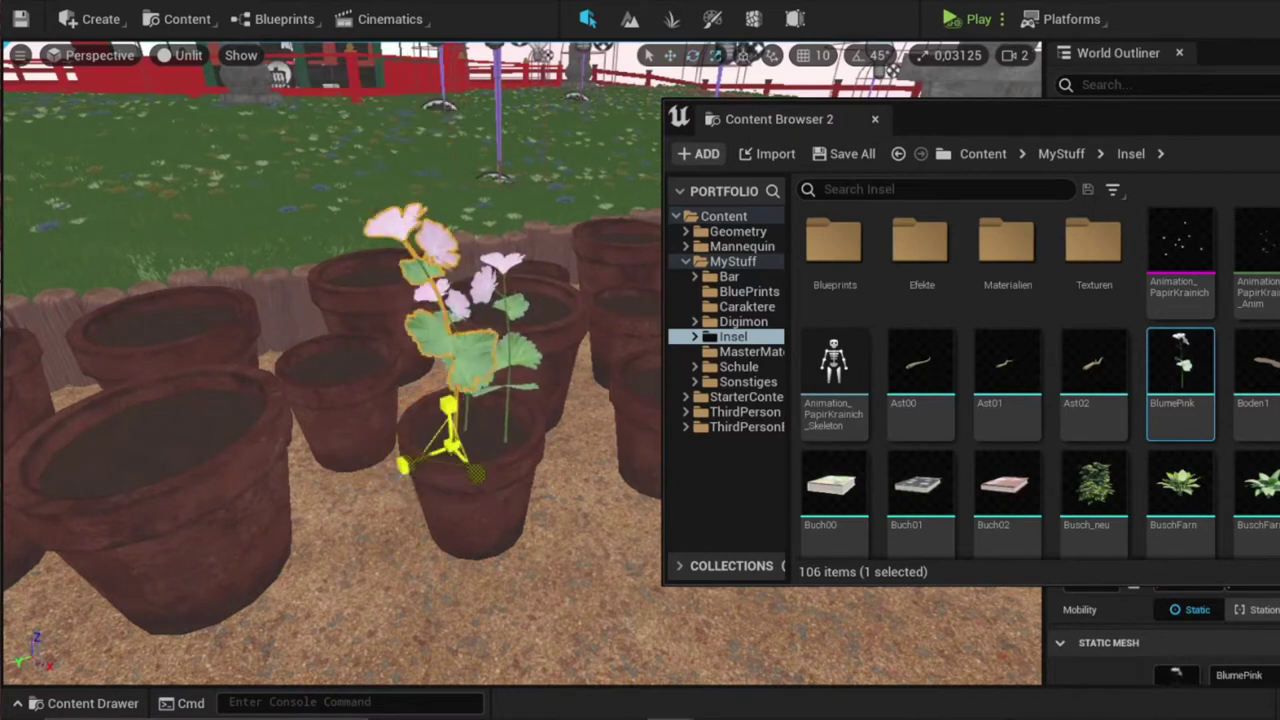
right_drag(498, 497, 440, 505)
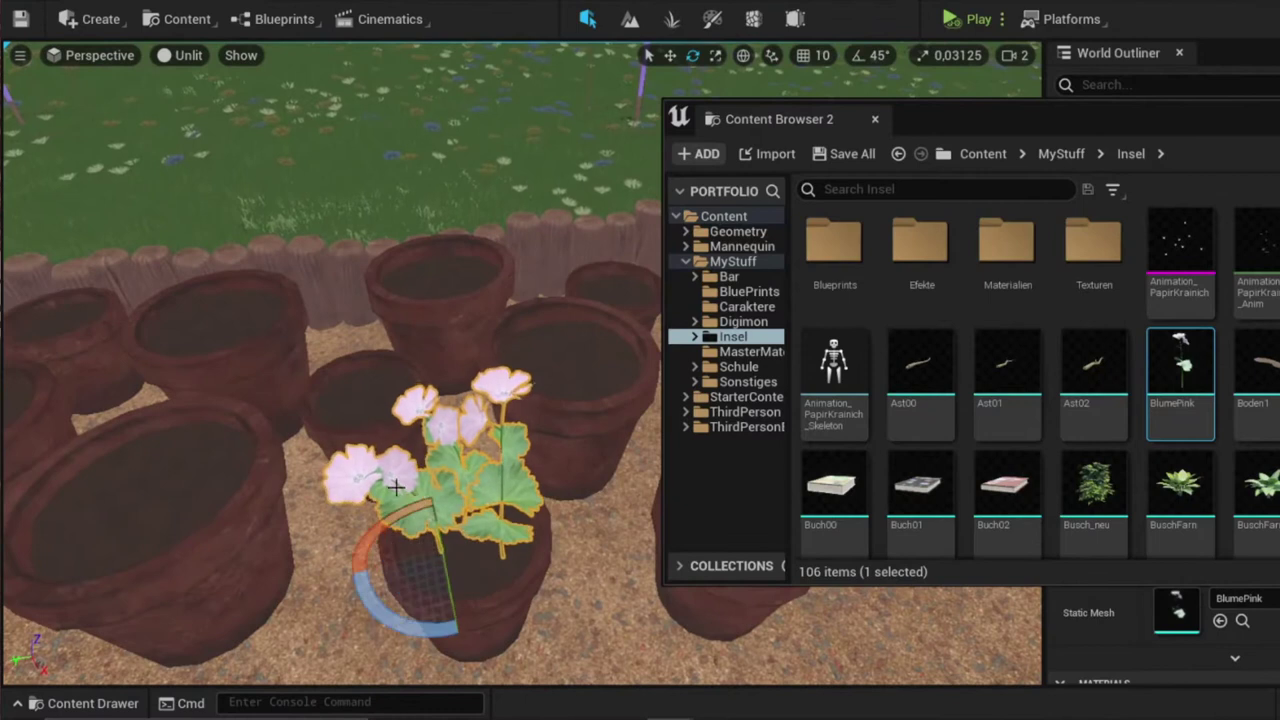
- Copy the whole BlumePink cluster from the front pot to the small pot at the far end of the row
scroll(396, 487, down, 5)
key(w)
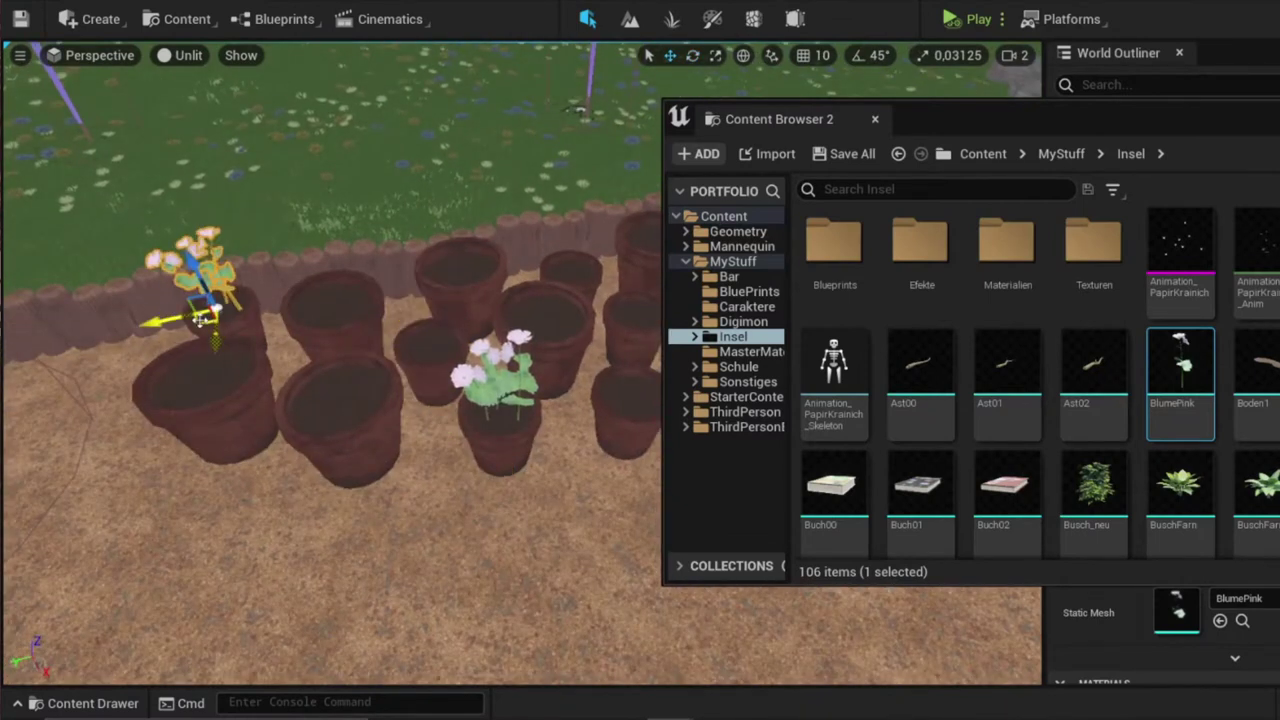
key(f)
- Arrange BlumePink copies in the other small pots and rotate individual flowers to vary the clusters
right_drag(523, 437, 528, 430)
drag(528, 430, 508, 441)
drag(411, 520, 370, 597)
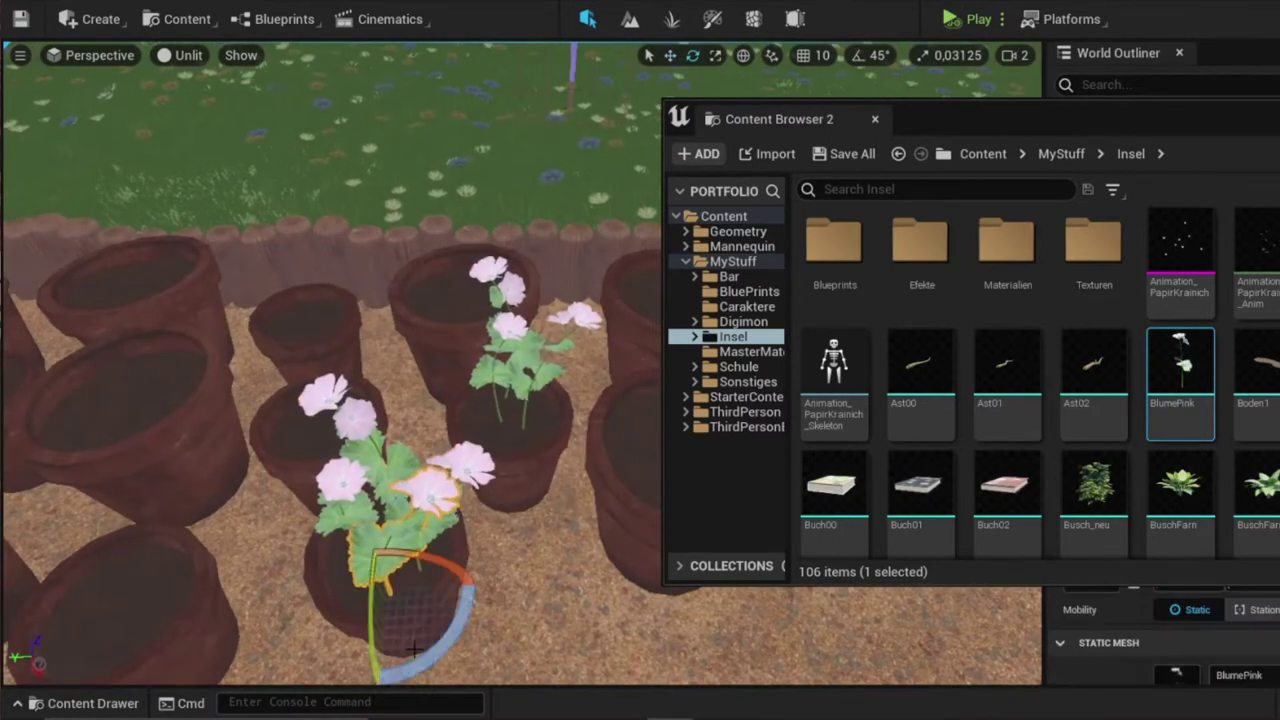
right_drag(747, 595, 437, 530)
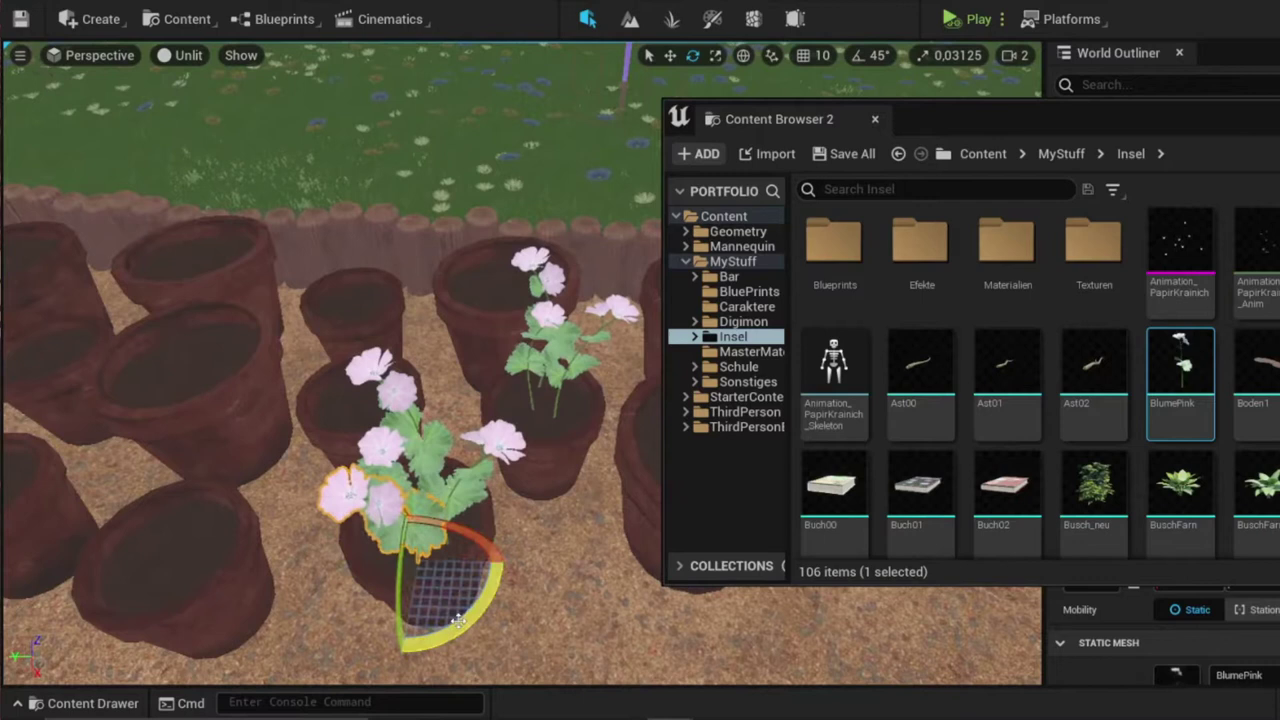
right_click(366, 487)
key(Escape)
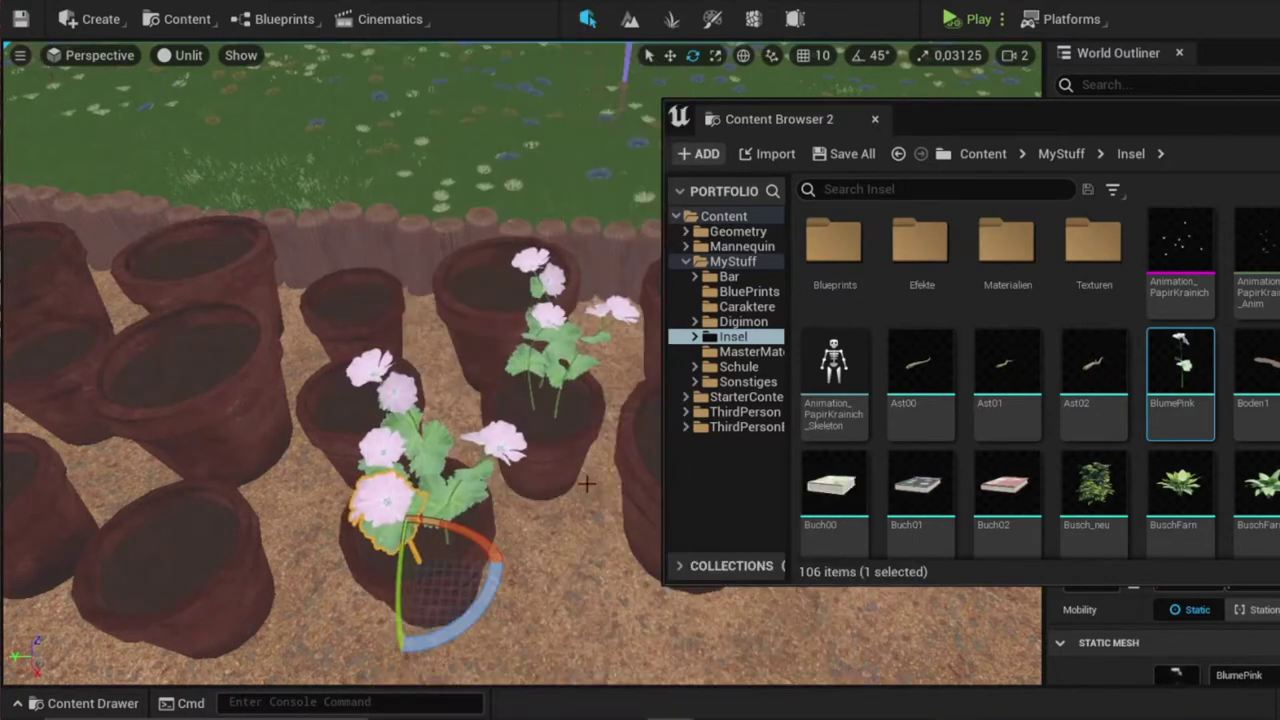
- Place BuschFarn, BuschFarn1 and BuschFarn2 plants in the pots around the end flower pot and scale them to fit
right_click(547, 342)
mouse_move(700, 648)
click(905, 657)
right_drag(517, 415, 527, 520)
drag(1180, 485, 327, 455)
right_drag(327, 455, 577, 414)
key(r)
scroll(510, 395, down, 5)
drag(490, 413, 255, 535)
key(ctrl+z)
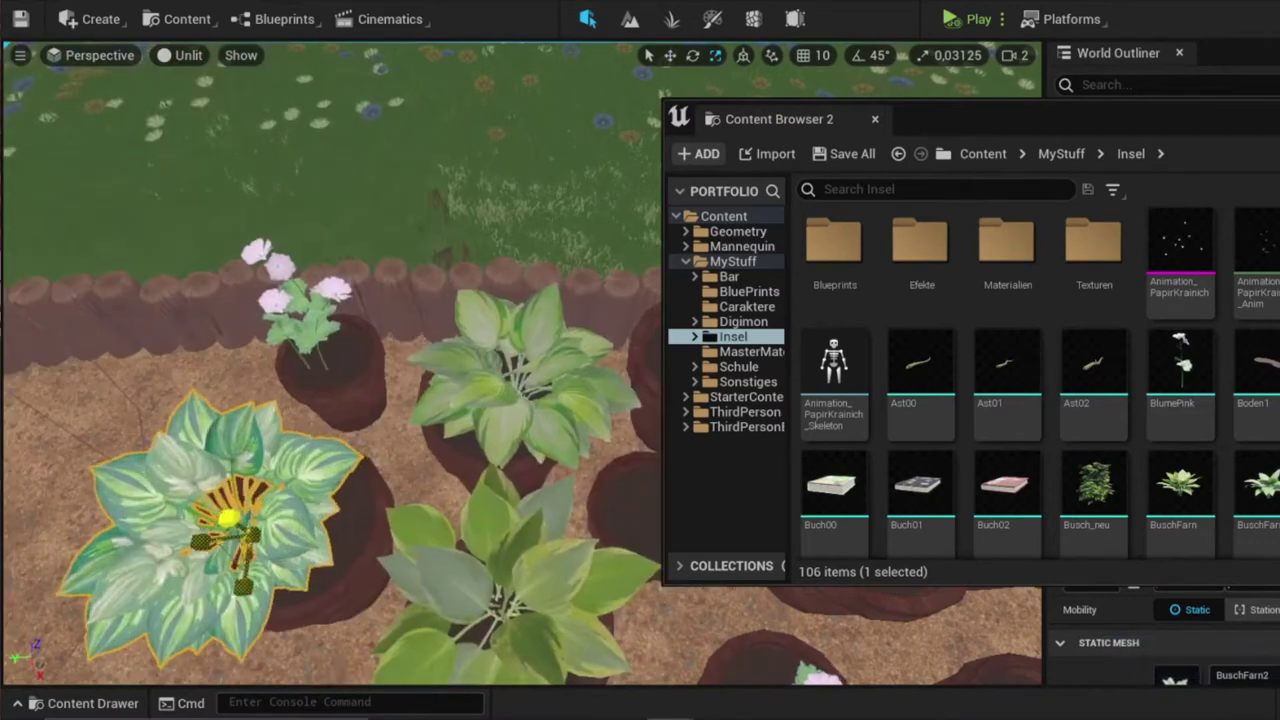
- Position the BuschFarn2 in its pot and add further fern plants to the neighbouring empty pots
key(w)
key(f)
right_drag(400, 400, 400, 260)
drag(1180, 485, 453, 549)
key(e)
drag(1180, 485, 530, 350)
right_drag(523, 400, 600, 335)
key(w)
drag(1180, 485, 474, 472)
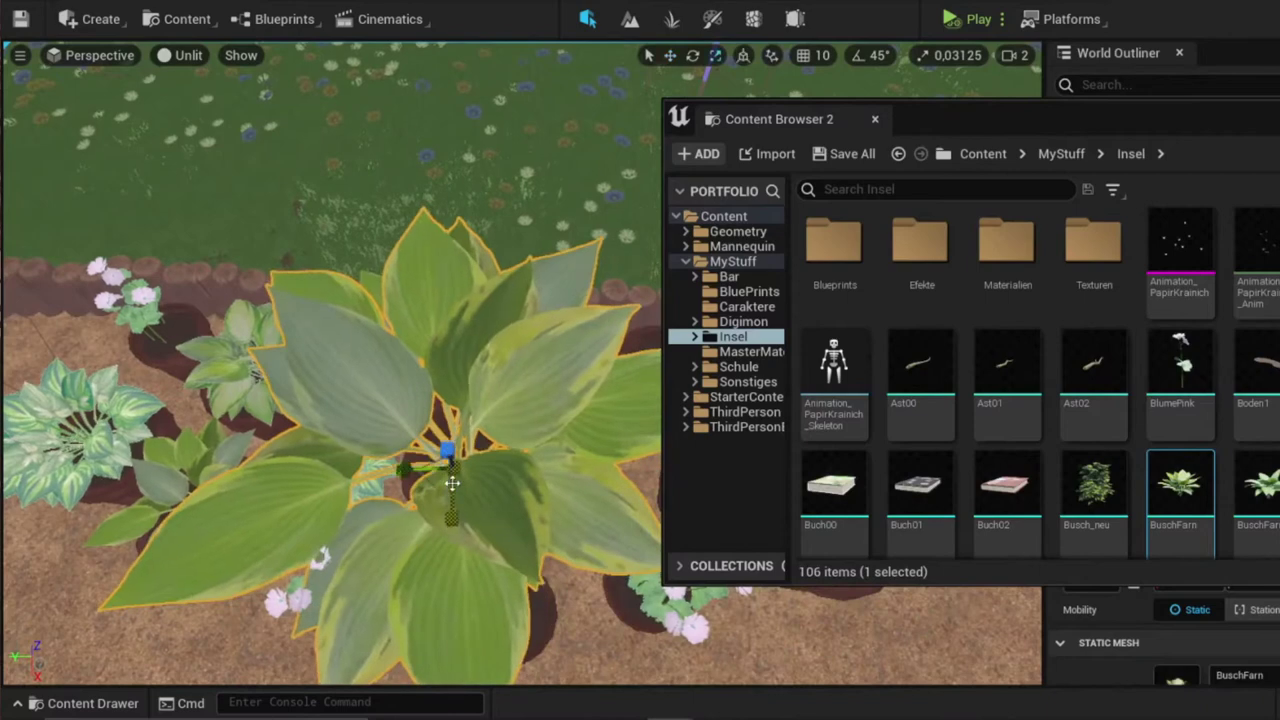
- Scale the oversized BuschFarn down to its pot and rotate it
key(e)
right_drag(450, 400, 450, 400)
scroll(506, 436, up, 6)
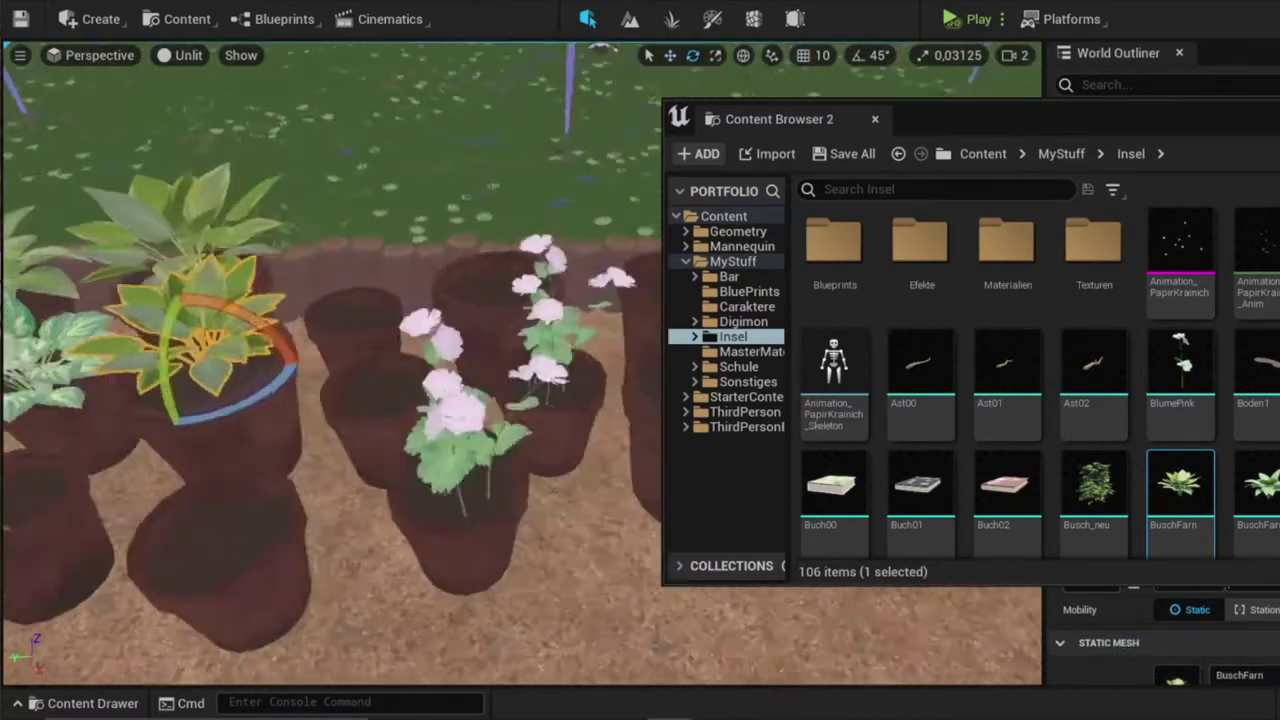
- Place a scaled-down BuschFarn1 in the small front pot and rotate it
scroll(505, 440, down, 6)
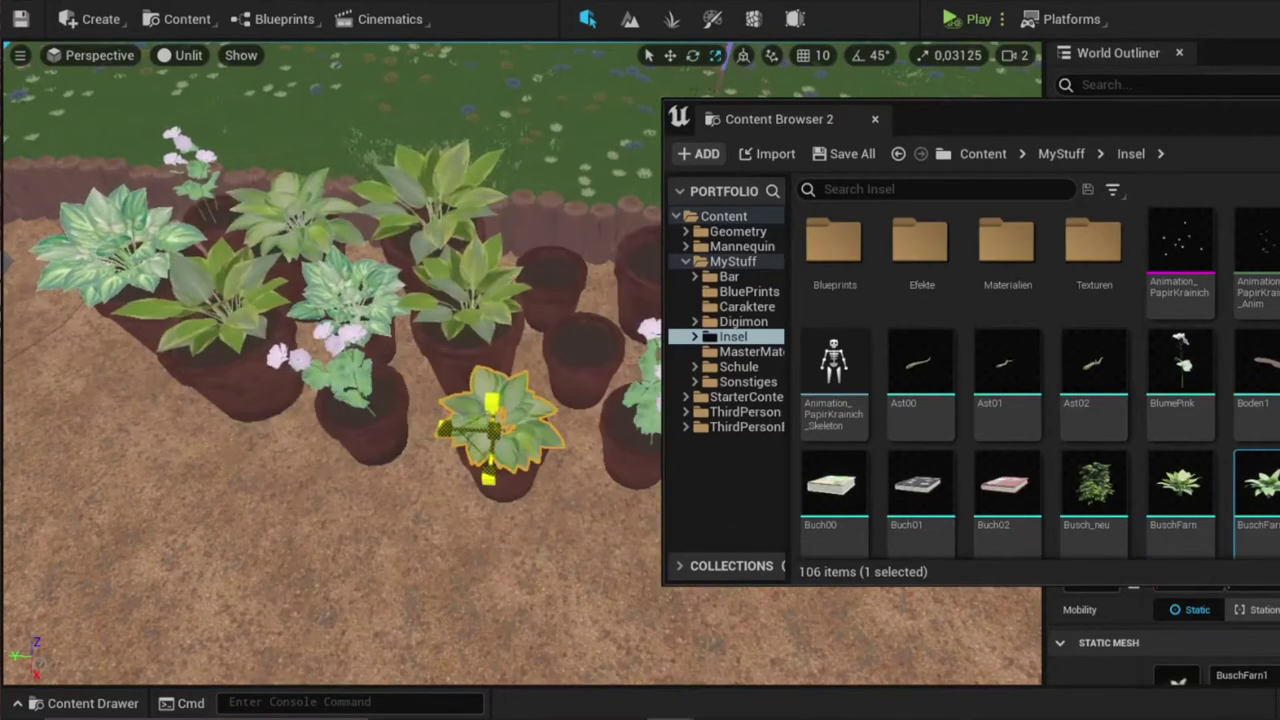
scroll(467, 427, up, 3)
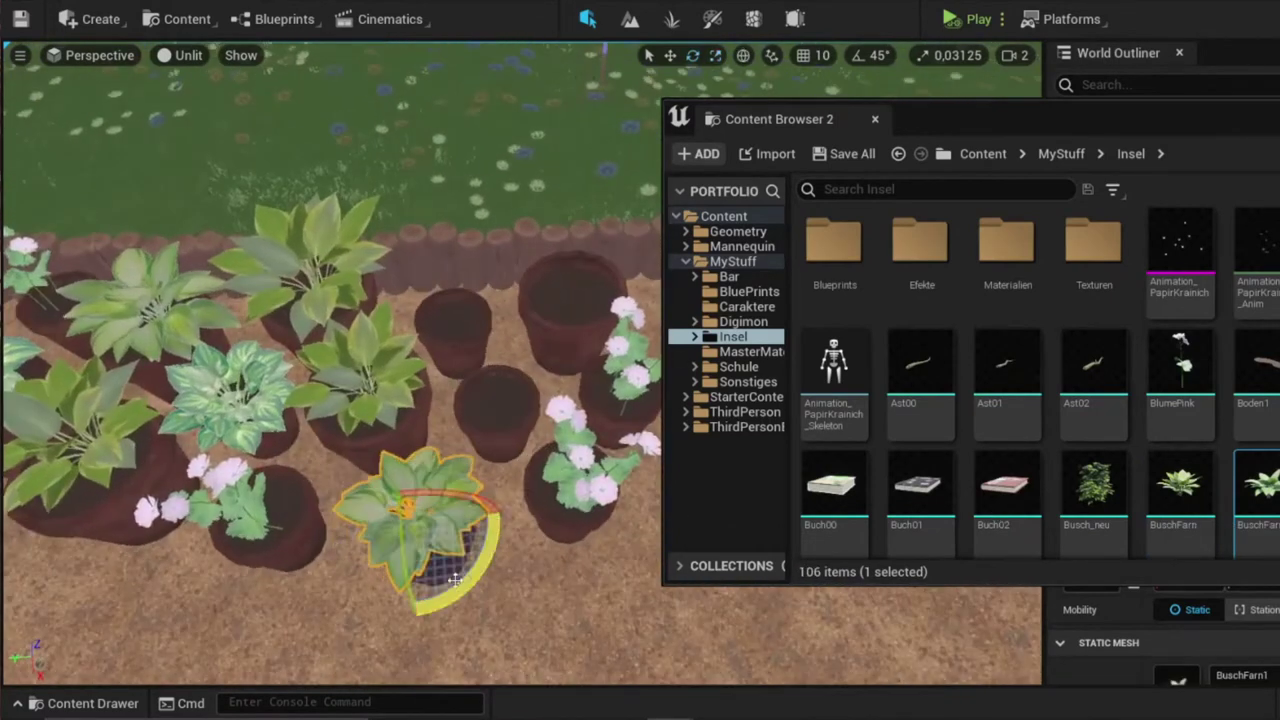
right_drag(505, 440, 650, 440)
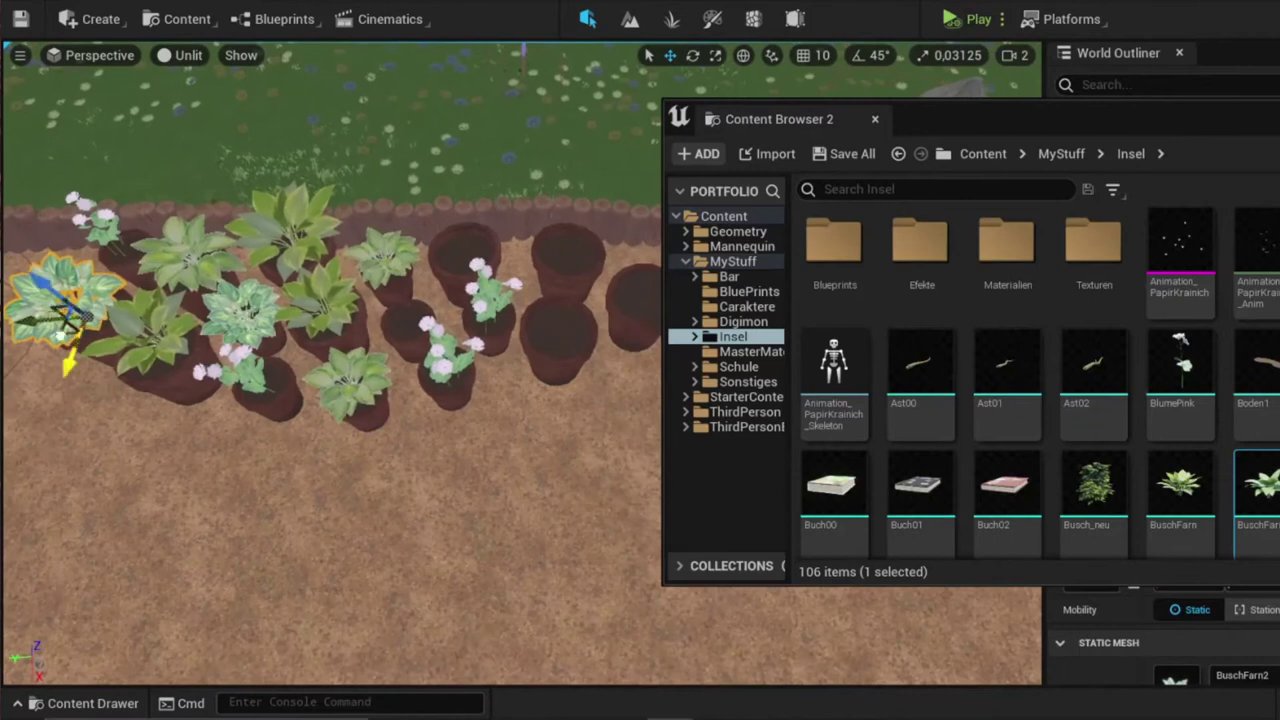
- Copy the BuschFarn2 from the end pot into the empty large pot at the back of the row
right_drag(500, 340, 252, 335)
key(w)
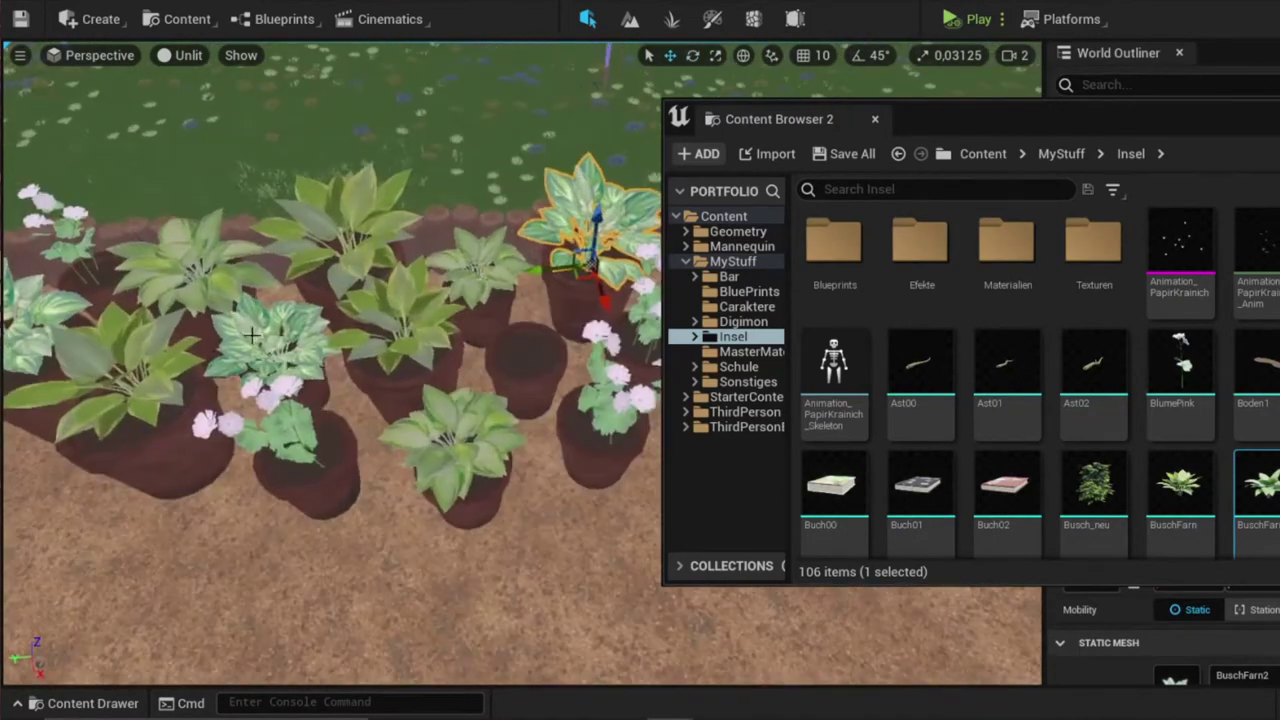
right_drag(527, 366, 545, 299)
- Place a small BuschFarn in the empty pot between the flower pots and rotate the ferns around it
key(e)
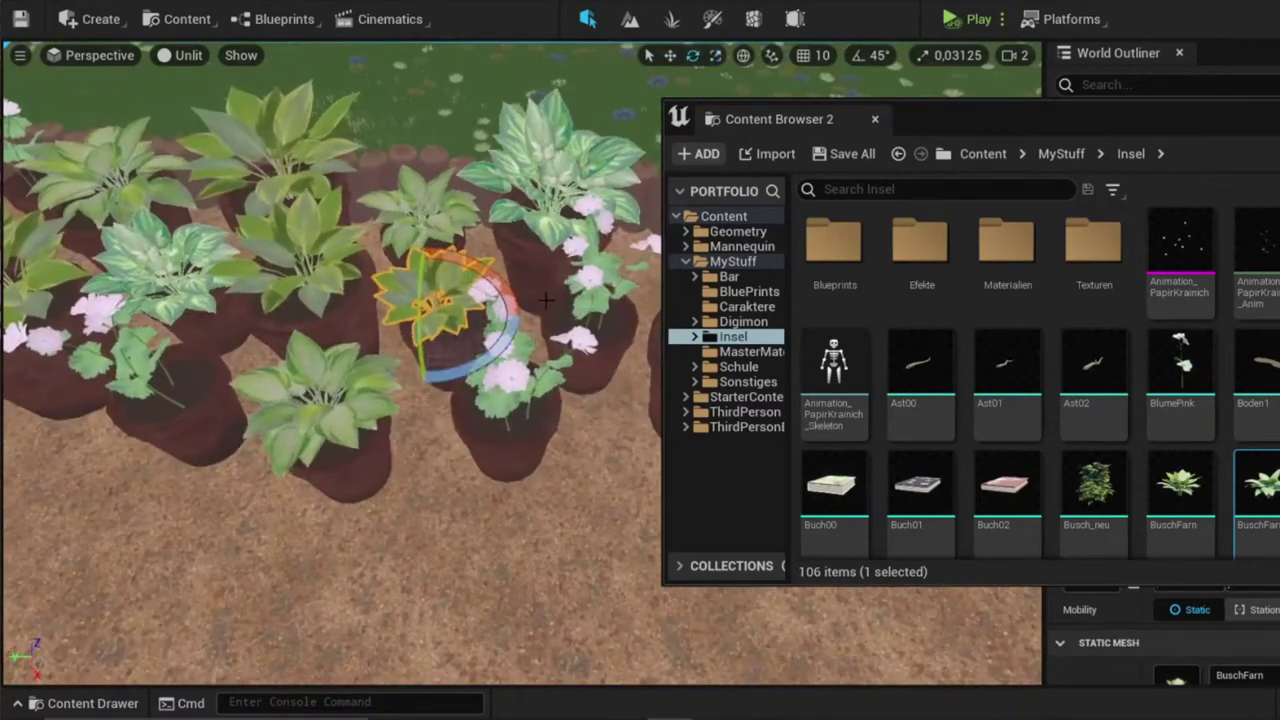
right_drag(470, 330, 490, 310)
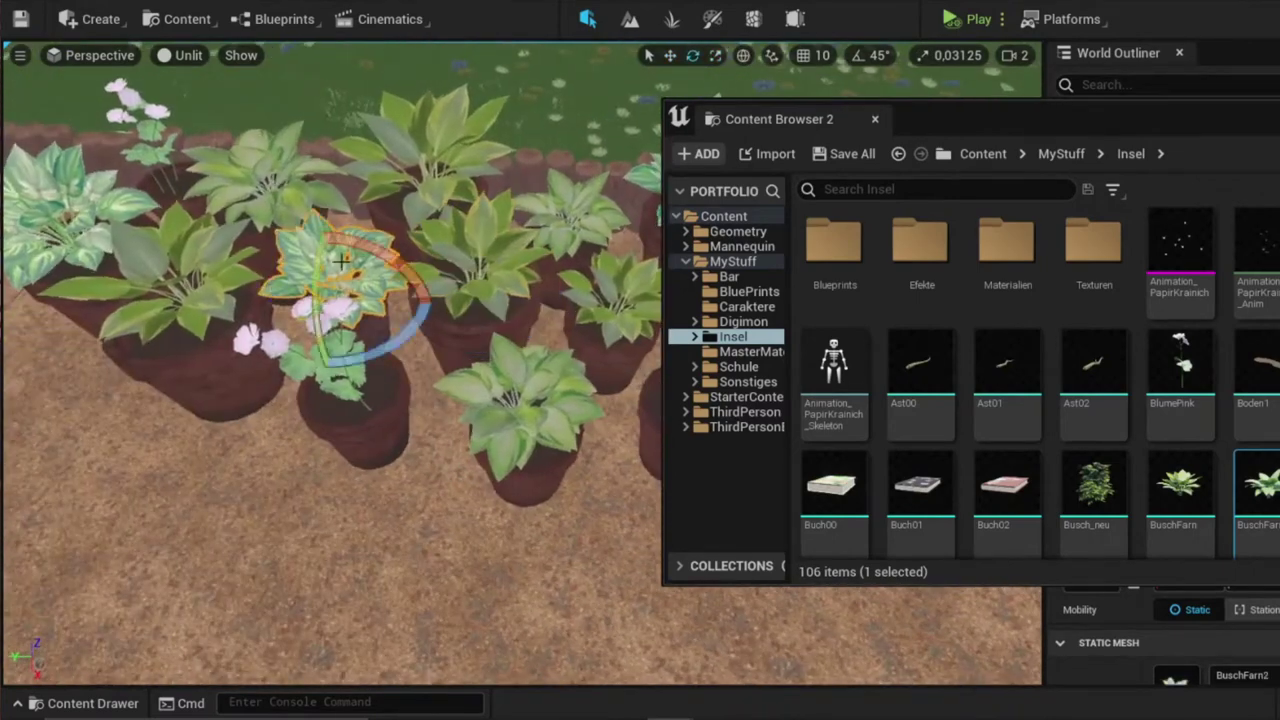
right_click(341, 260)
right_drag(341, 260, 446, 400)
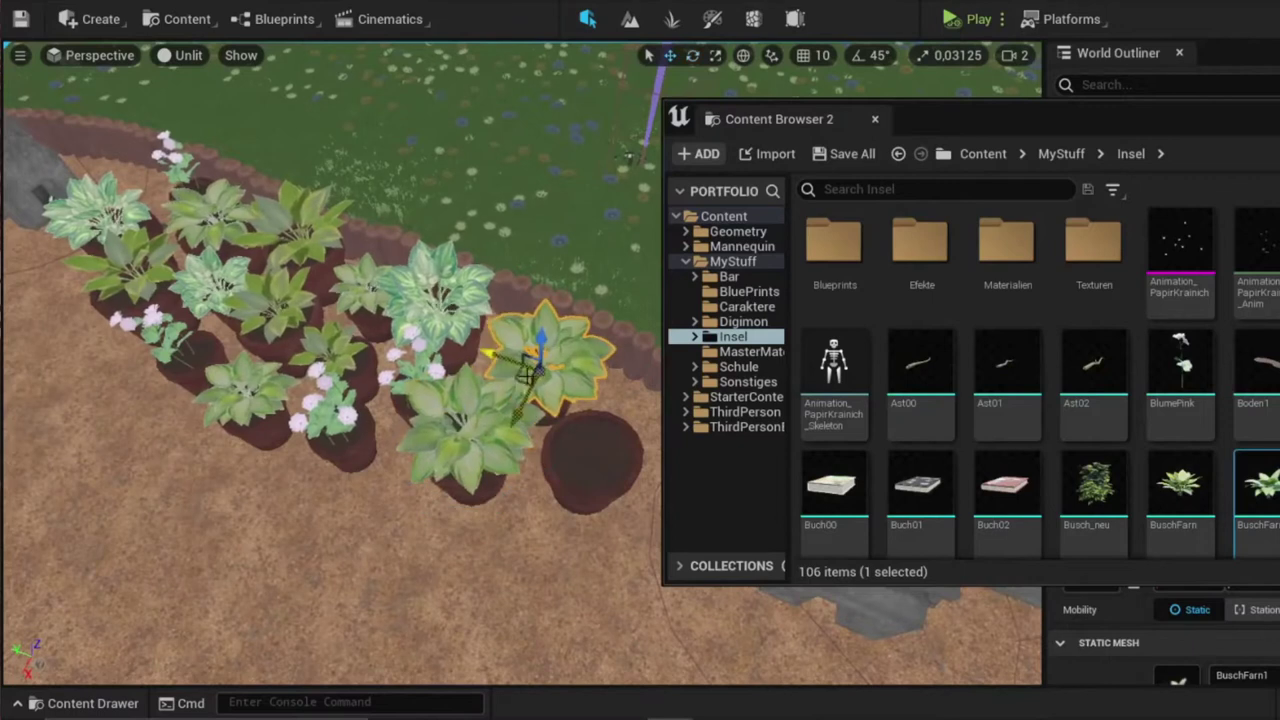
- Rotate the BuschFarn1 beside the wooden border by about -101° and plant a BuschFarn2 in the remaining empty pot
right_drag(524, 376, 538, 400)
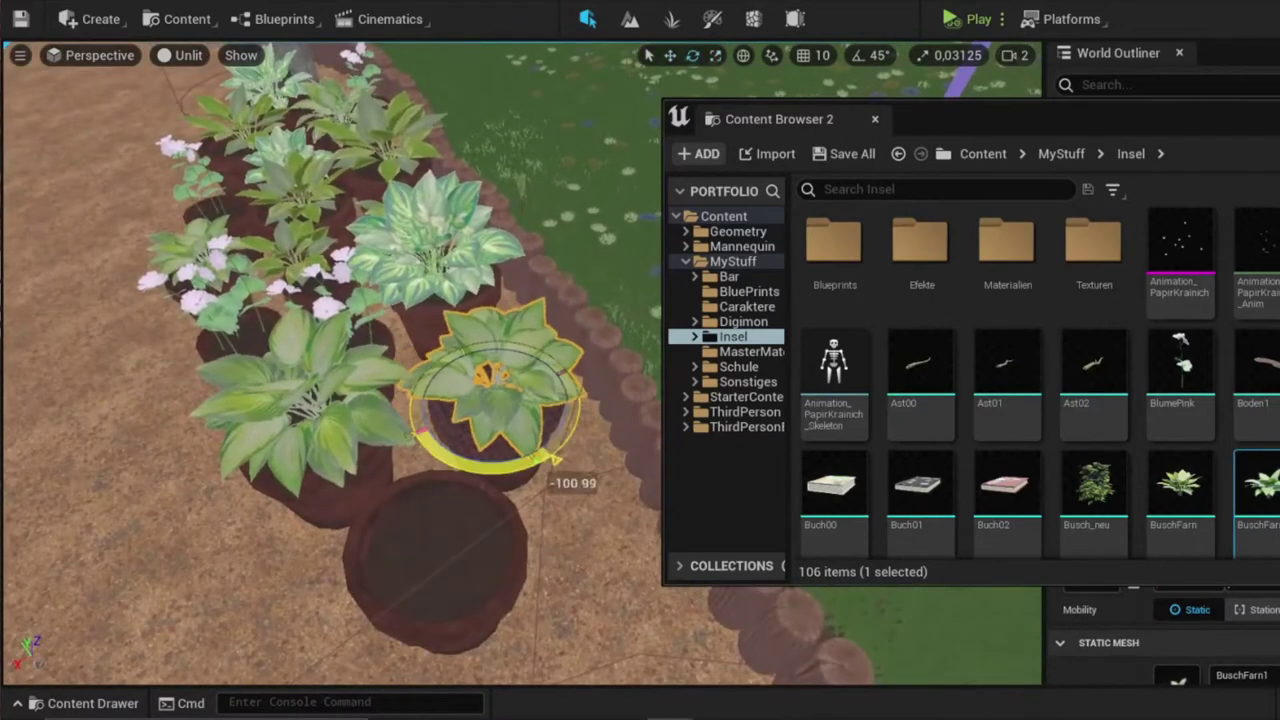
right_drag(437, 272, 311, 351)
mouse_move(455, 393)
right_down()
mouse_move(429, 400)
mouse_move(445, 398)
right_up()
key(w)
key(s)
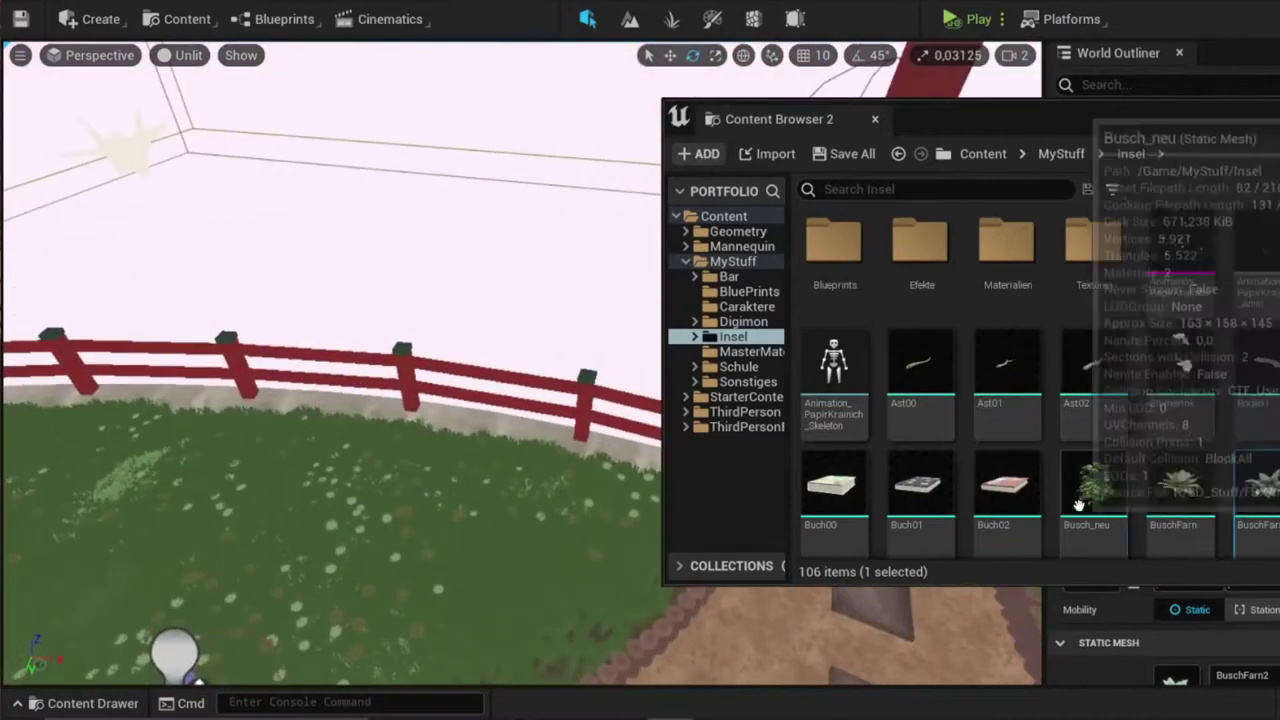
- Place two Busch_neu bushes side by side on the grass along the red fence
drag(1094, 490, 490, 545)
right_drag(445, 398, 440, 450)
key(w)
key(e)
key(w)
key(ctrl+z)
drag(1093, 490, 510, 555)
key(e)
right_click(532, 428)
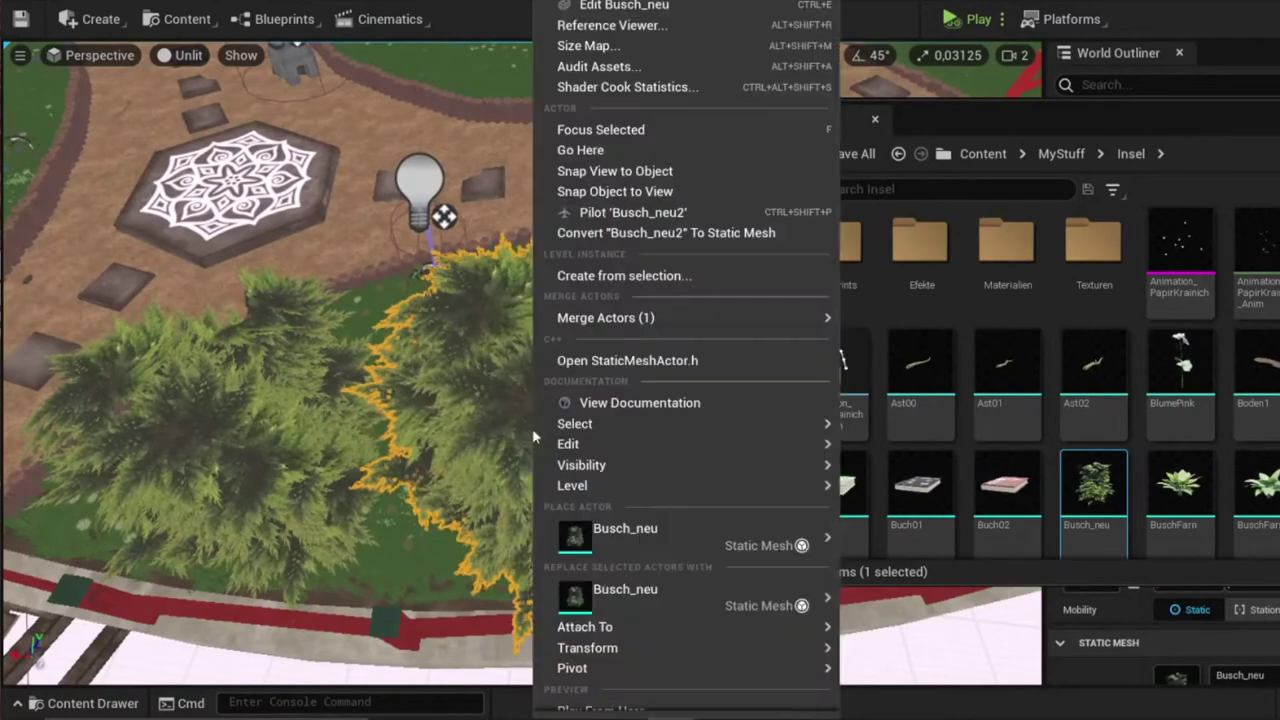
right_drag(532, 428, 470, 520)
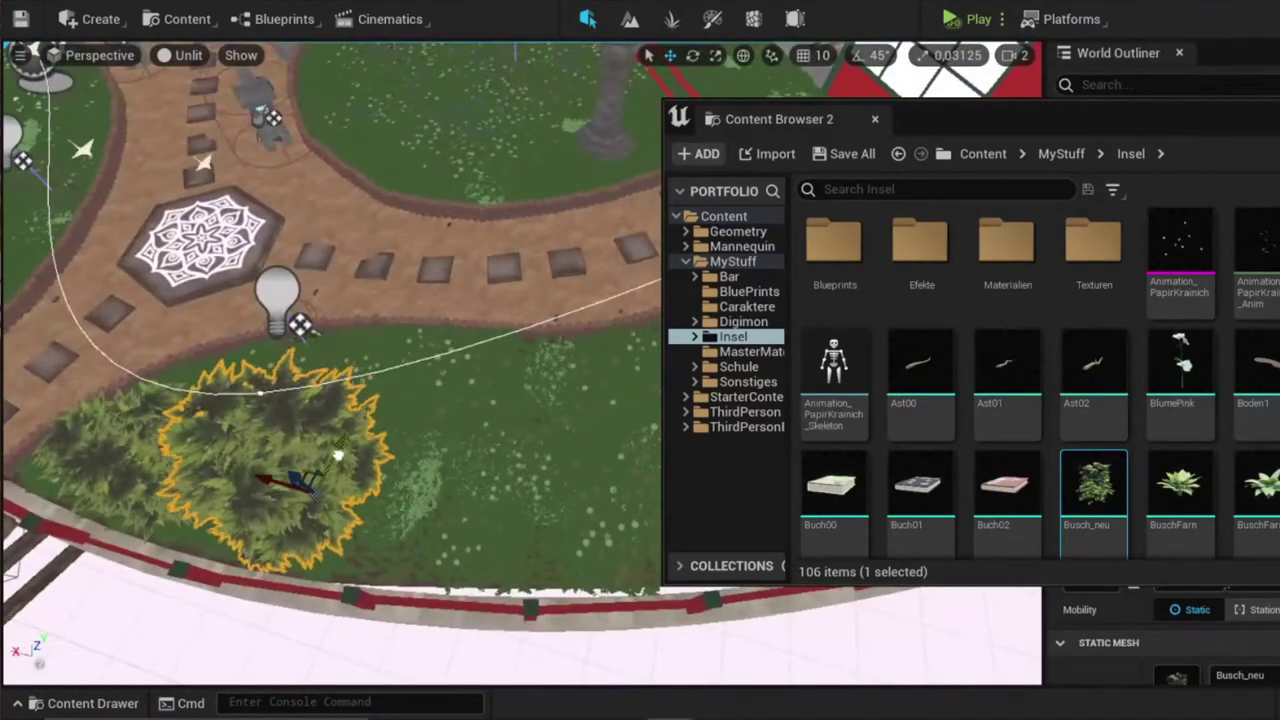
- Rotate the second Busch_neu and position a smaller third one further along the fence
key(e)
right_drag(470, 470, 407, 490)
right_drag(455, 373, 455, 373)
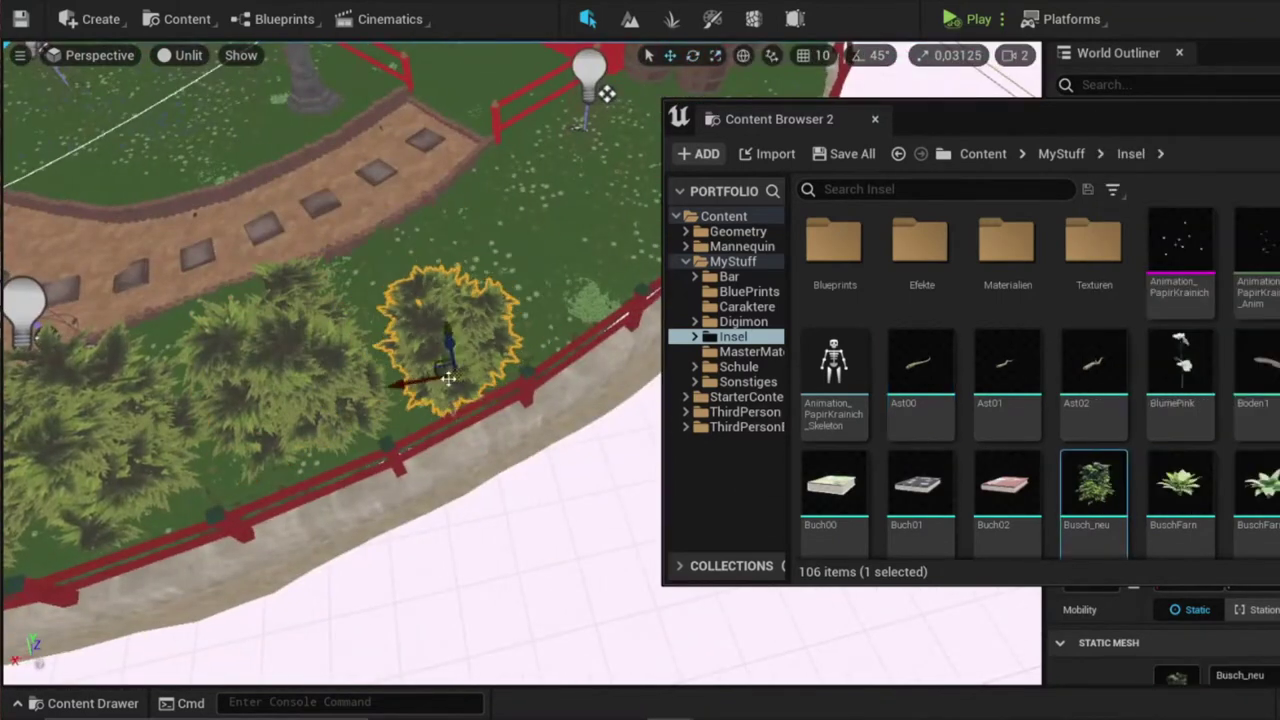
key(w)
right_drag(500, 442, 500, 442)
- Add a small Busch_neu on the grass in front of the taller bushes and rotate it by about -174°
right_drag(631, 630, 851, 511)
click(631, 630)
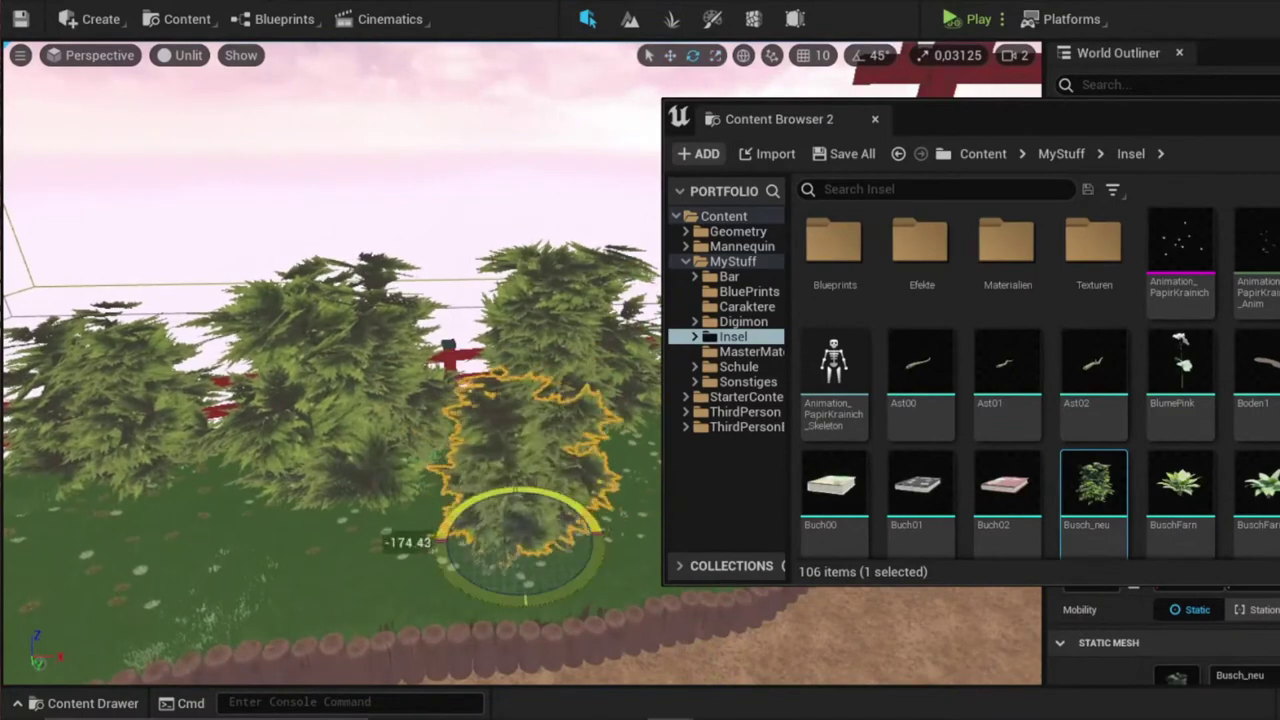
right_drag(401, 238, 401, 238)
- Preview the planted area in Lit view mode and return to Unlit
click(183, 55)
click(177, 106)
right_drag(400, 400, 400, 400)
drag(1065, 126, 1187, 197)
right_drag(502, 308, 502, 308)
click(180, 55)
click(177, 126)
- Try a group of fern plants in the empty soil bed by the fence and select the BuschFarn1 for rotating
drag(1173, 207, 359, 31)
drag(549, 423, 700, 440)
right_drag(647, 441, 647, 441)
click(892, 455)
key(e)
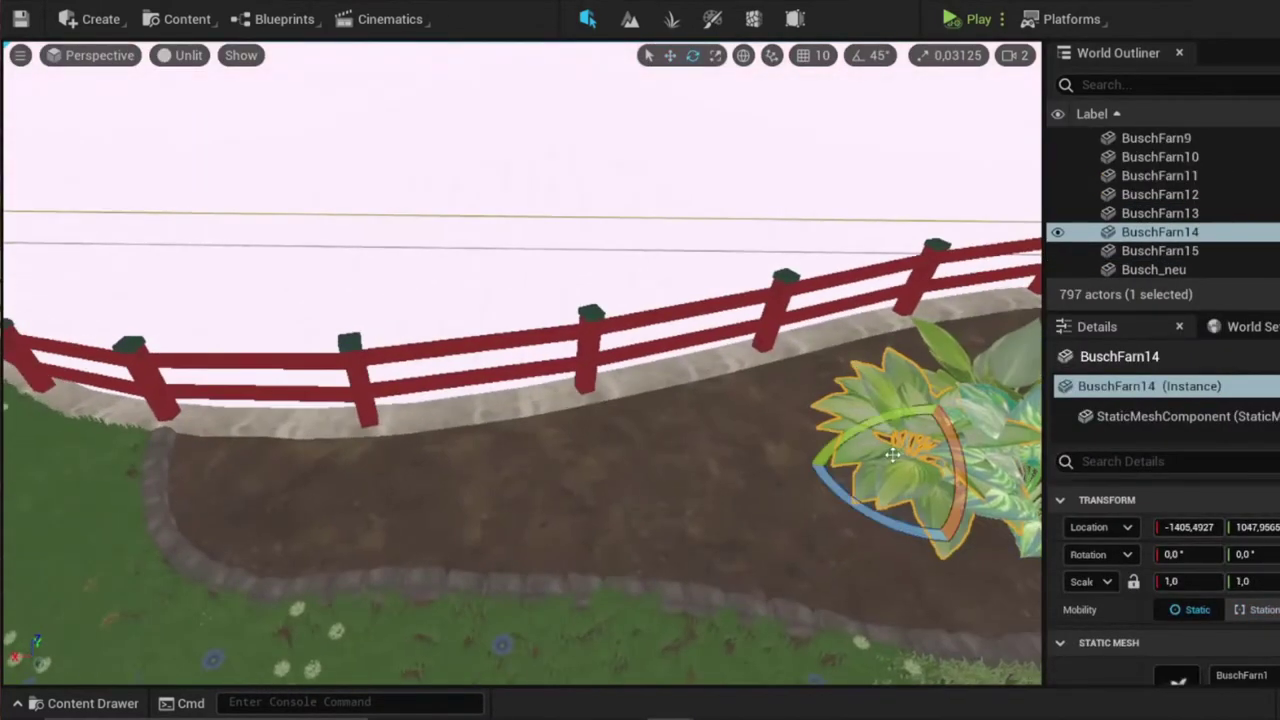
- Open another Content Browser, dock it beside the viewport and narrow it
click(178, 19)
click(234, 106)
click(178, 19)
click(234, 126)
drag(470, 58, 562, 139)
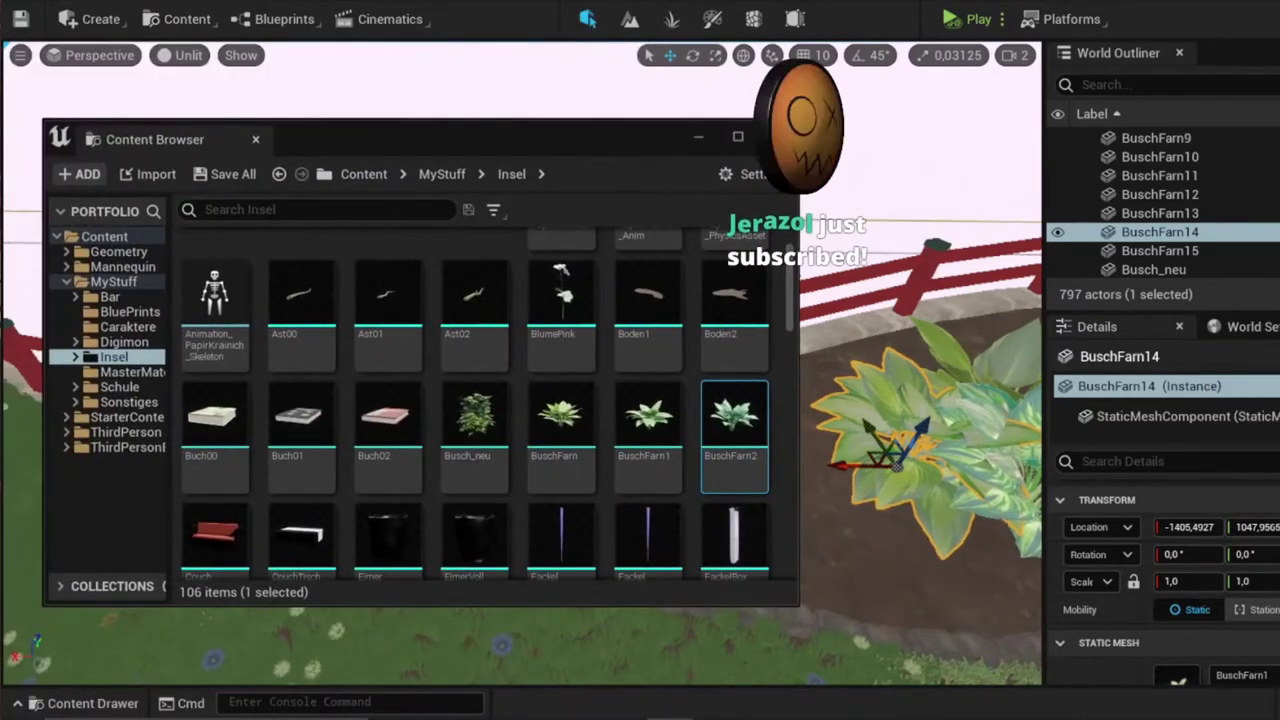
drag(380, 138, 60, 178)
drag(519, 220, 458, 222)
- Replace the ferns in the soil bed with a BuschFarn2 at the bed's corner, scaled to about 0.79
right_drag(700, 300, 820, 350)
key(Delete)
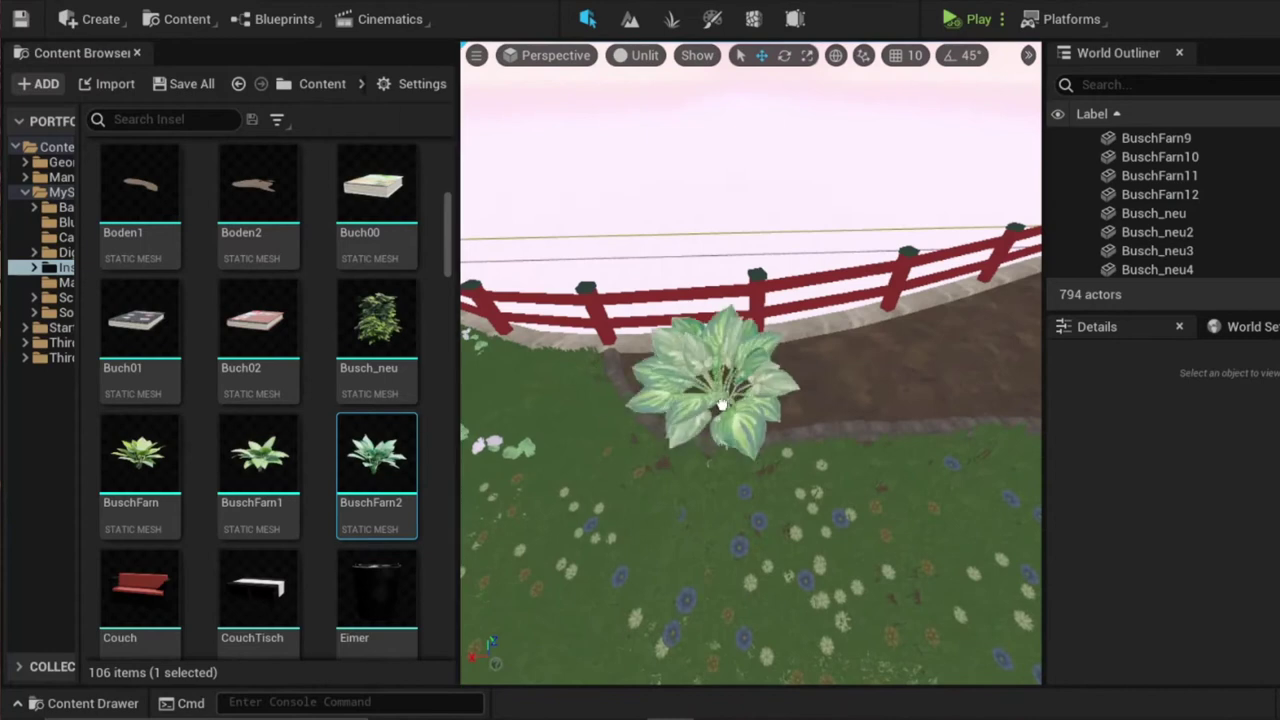
drag(690, 405, 688, 403)
key(f)
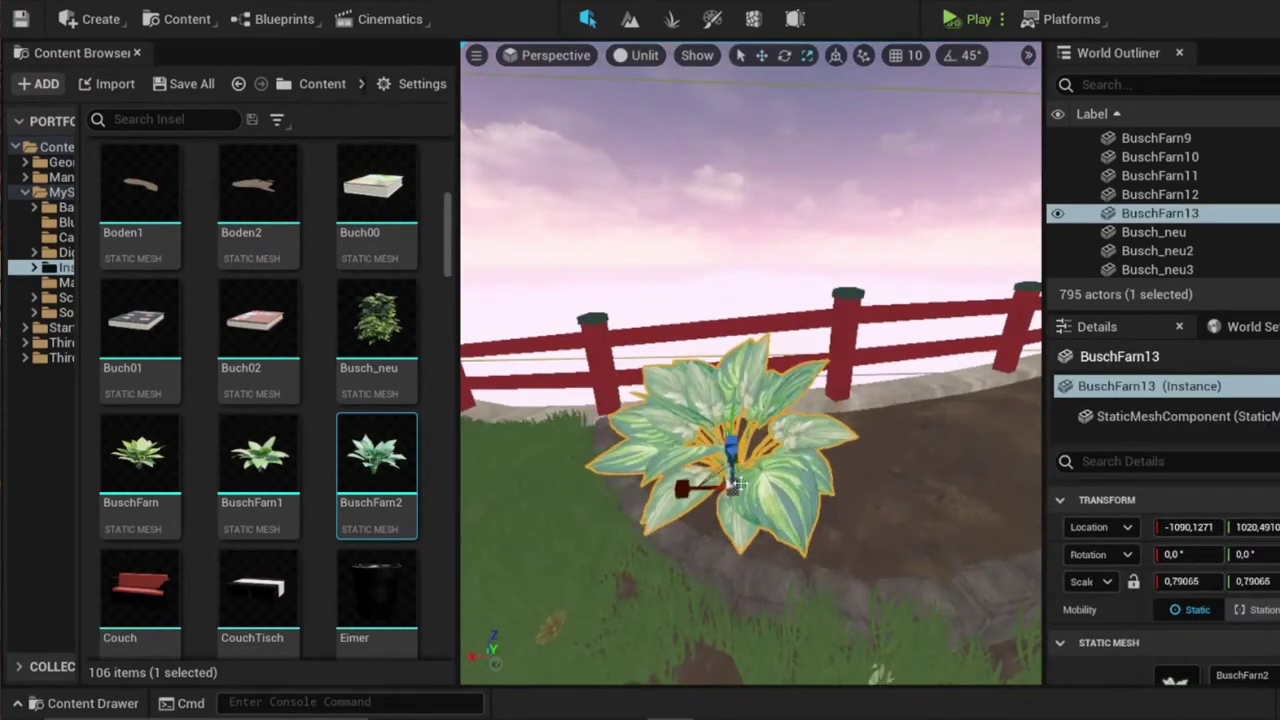
right_drag(783, 537, 700, 440)
key(w)
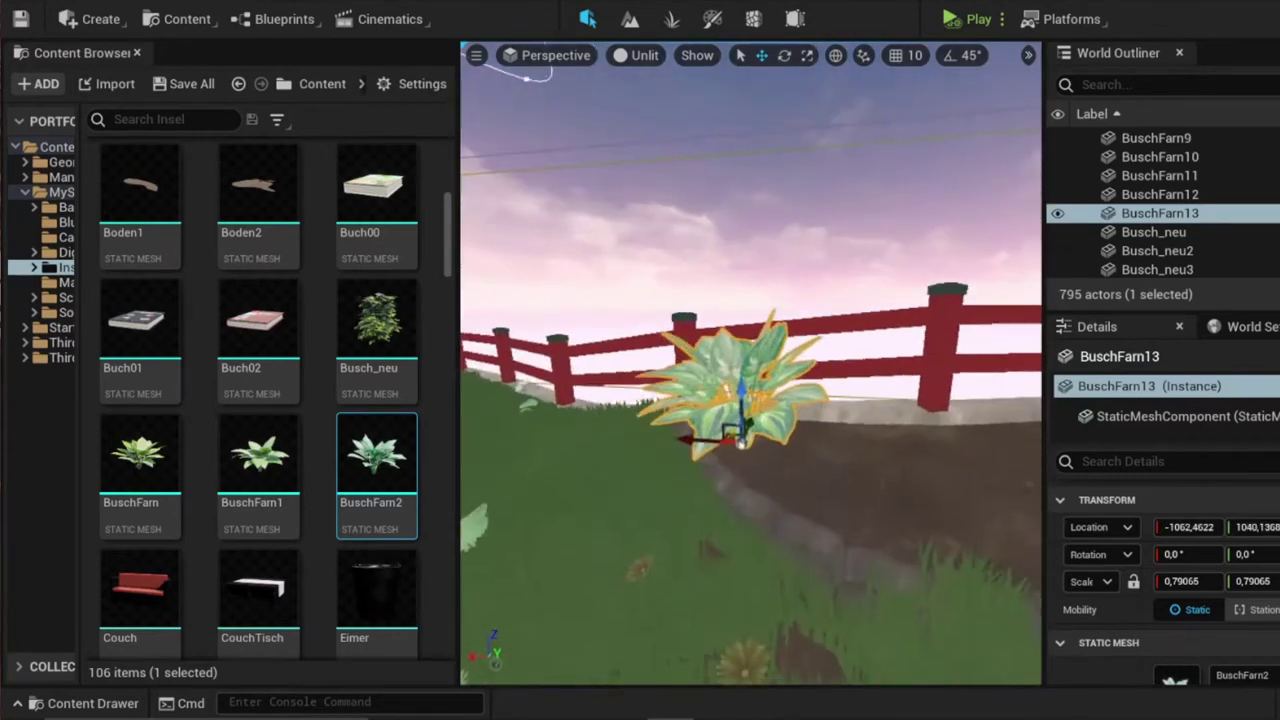
- Place a BuschFarn1 in the soil bed next to the corner BuschFarn2
drag(293, 462, 750, 480)
right_drag(750, 480, 768, 410)
key(e)
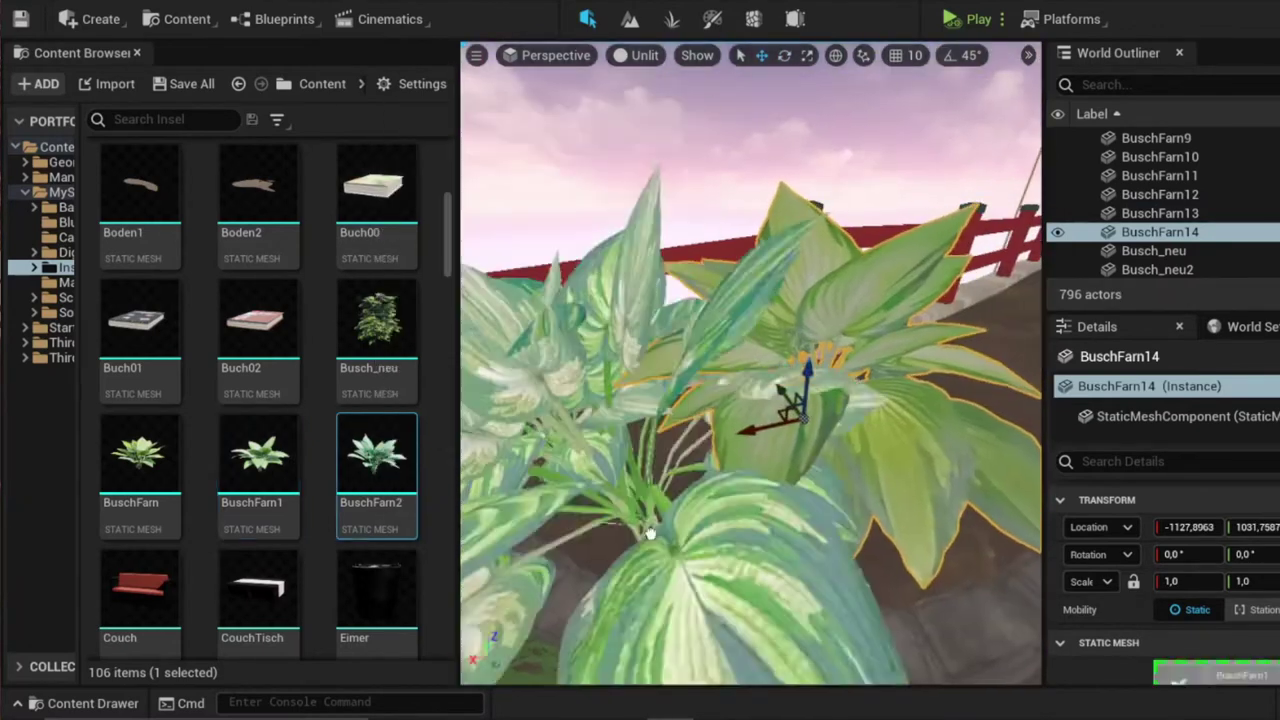
- Add a second BuschFarn2 at the bed's front edge, scale it to about 0.41 and rotate it about -24°
drag(377, 458, 668, 540)
key(e)
right_drag(640, 545, 620, 556)
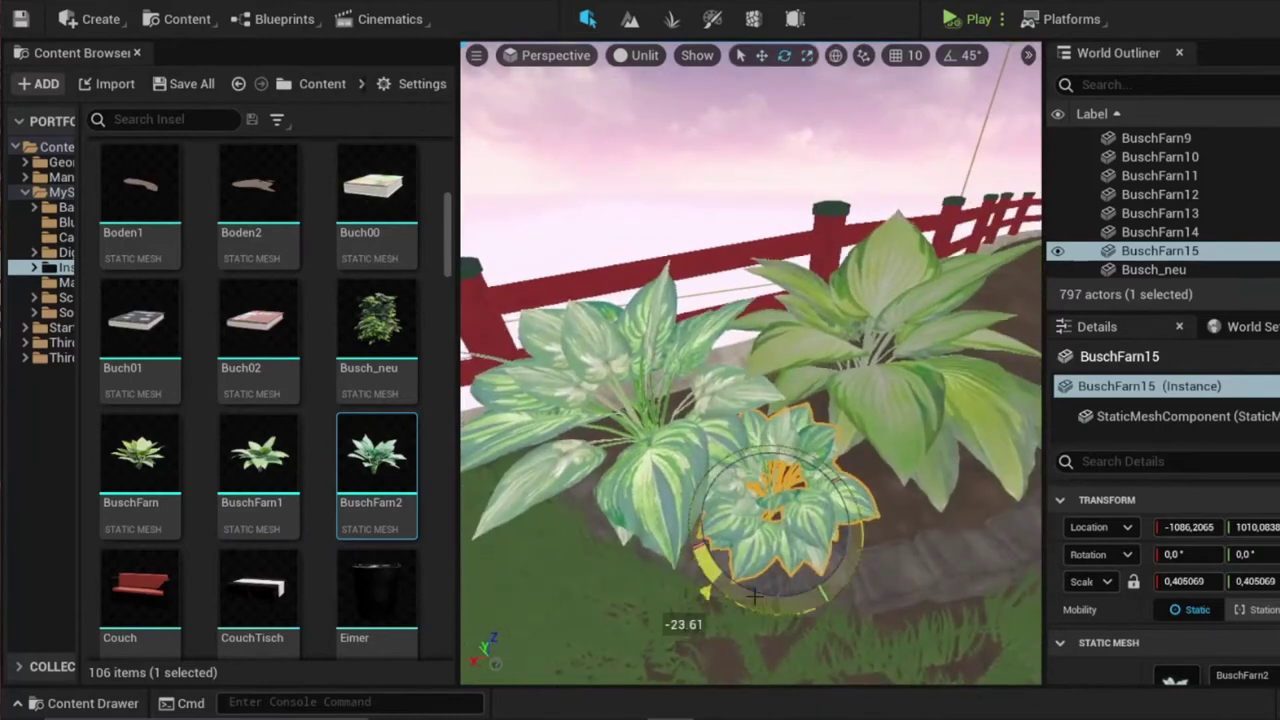
- Adjust the small front fern and tilt the corner BuschFarn2 slightly
right_drag(748, 548, 800, 545)
drag(676, 488, 888, 593)
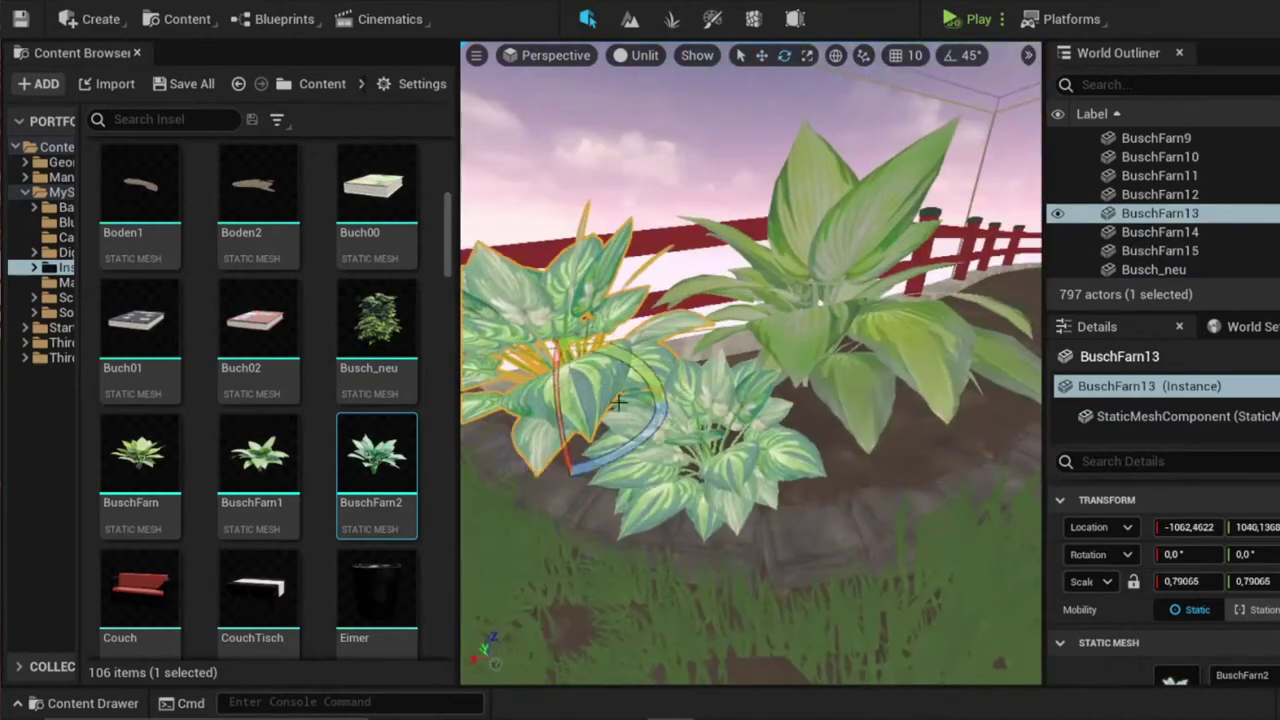
drag(619, 401, 624, 402)
right_drag(624, 402, 620, 428)
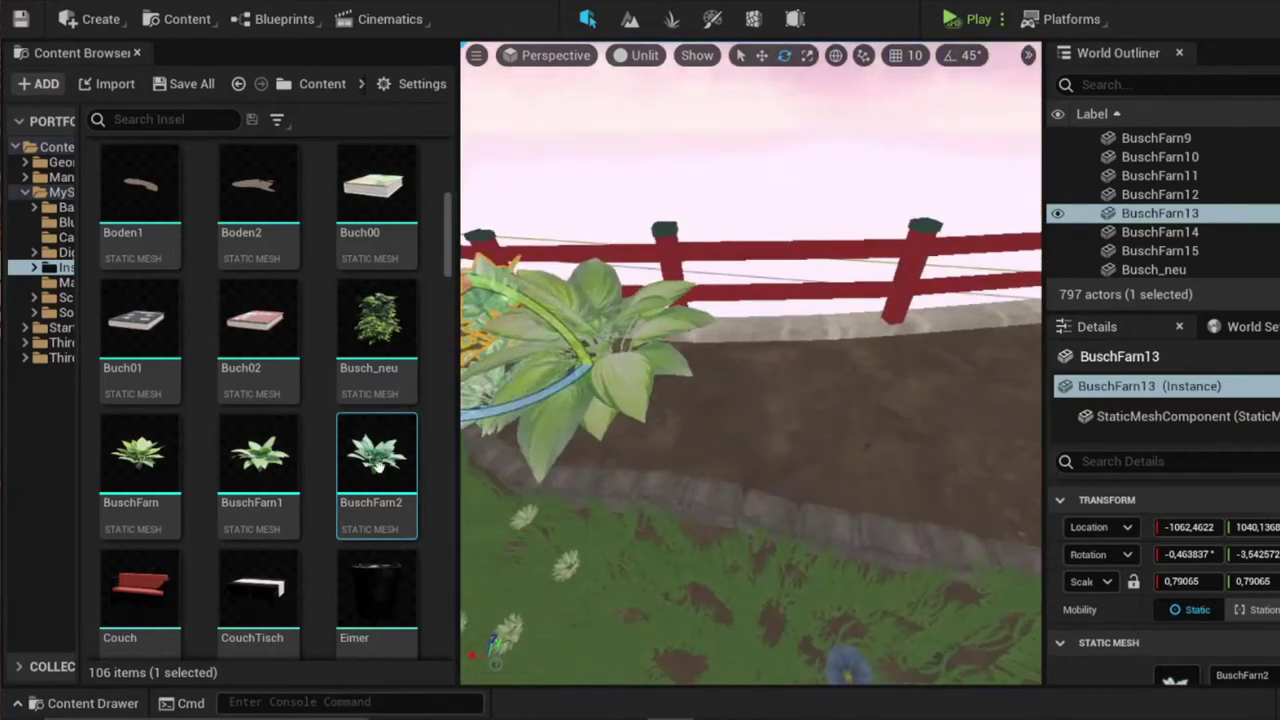
- Place a BuschFarn in the soil bed beyond the BuschFarn1 and adjust its rotation and size
drag(143, 457, 600, 440)
right_drag(600, 440, 719, 420)
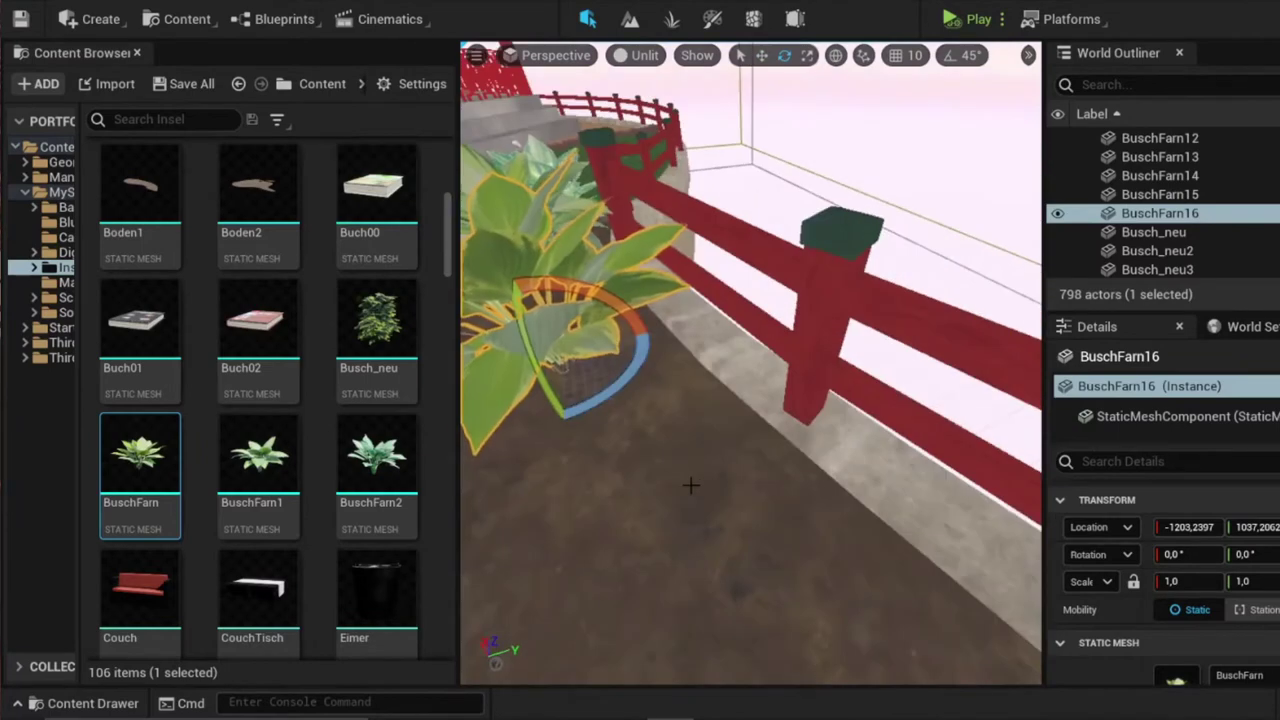
right_drag(690, 485, 620, 480)
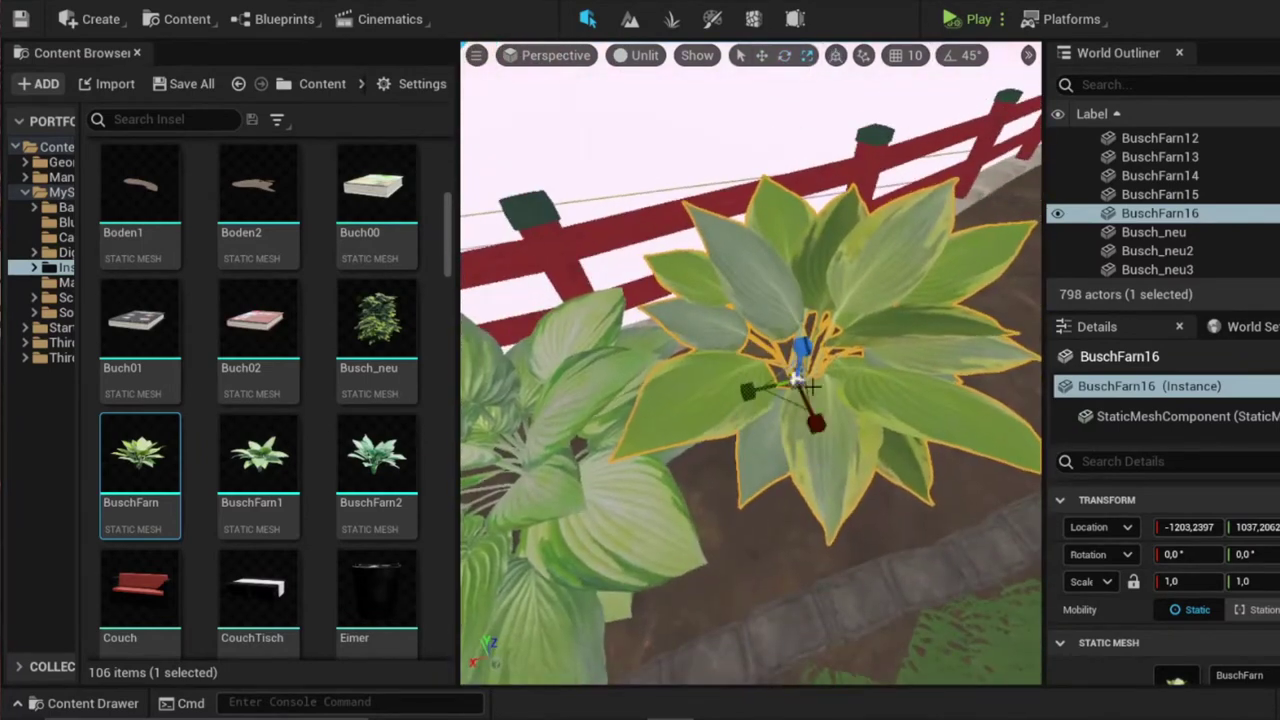
right_drag(750, 400, 700, 420)
right_drag(710, 284, 710, 284)
- Place a BuschFarn1 at the bed's front edge, scale it to about 0.55 and tilt it about 2.3° in X and 6.8° in Y
drag(680, 423, 775, 435)
key(e)
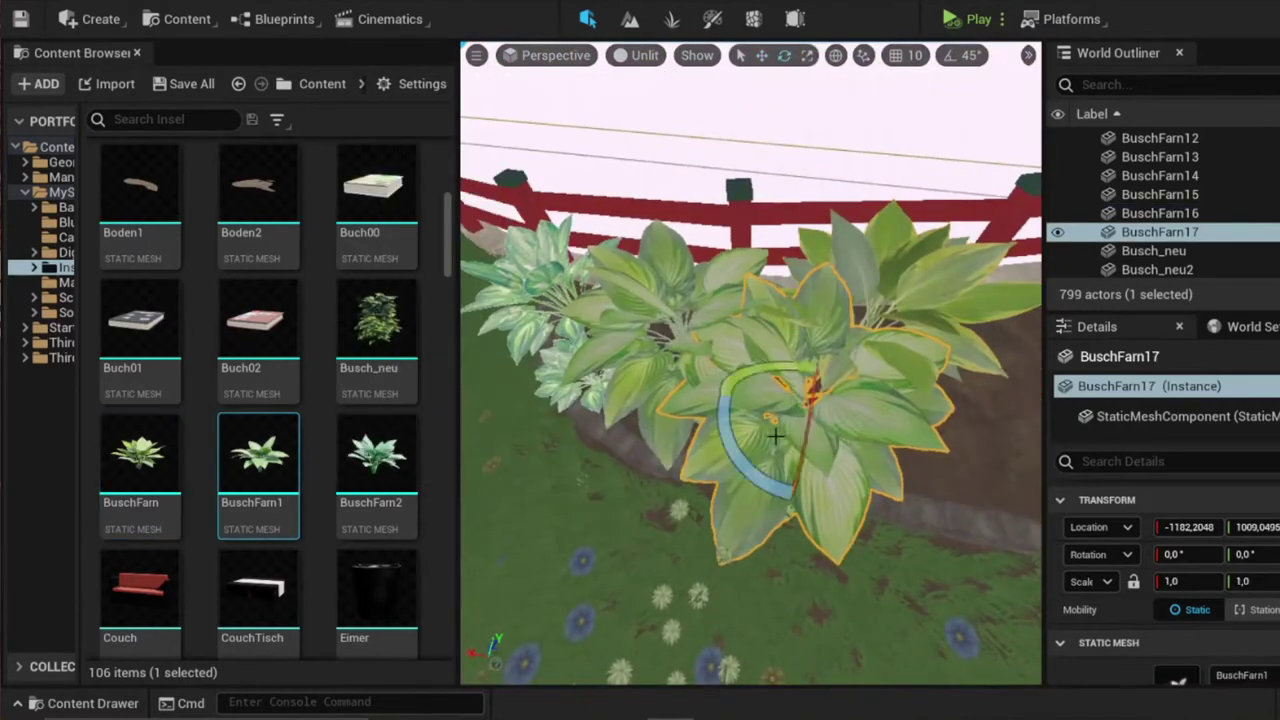
key(e)
right_drag(745, 453, 745, 453)
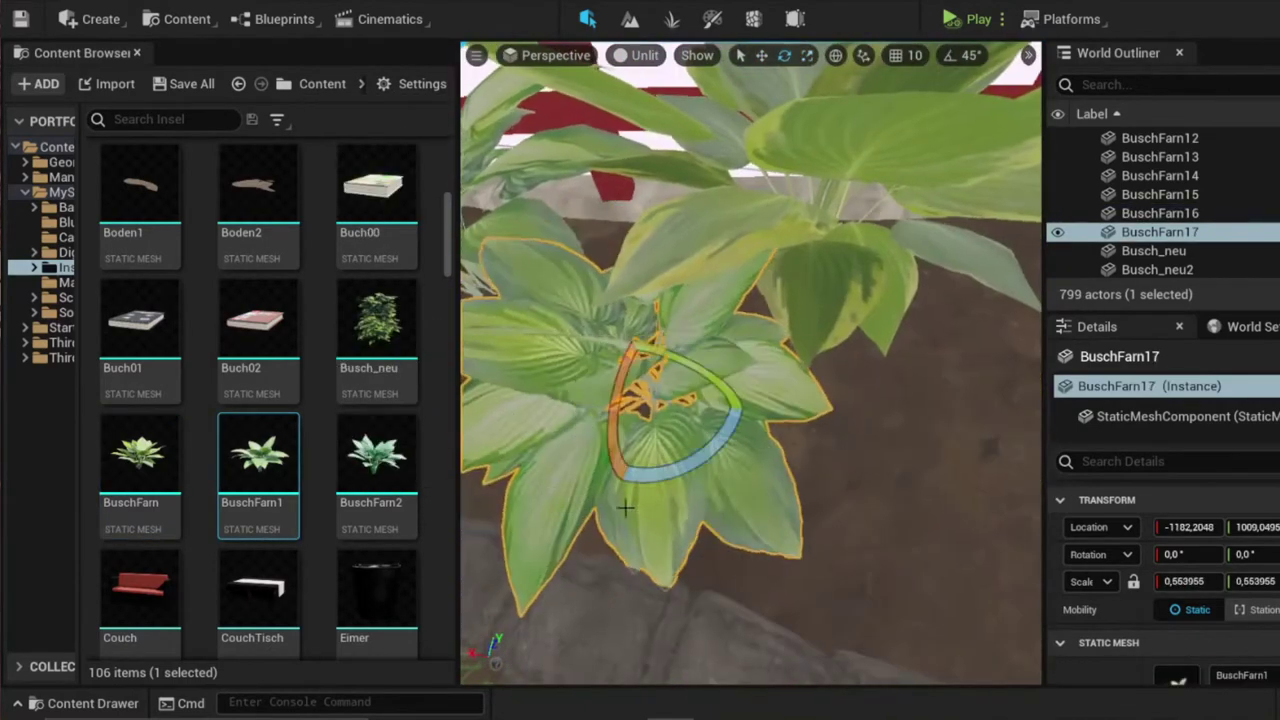
drag(590, 470, 590, 470)
right_drag(785, 410, 838, 393)
key(w)
right_drag(750, 400, 750, 400)
key(e)
drag(700, 440, 700, 485)
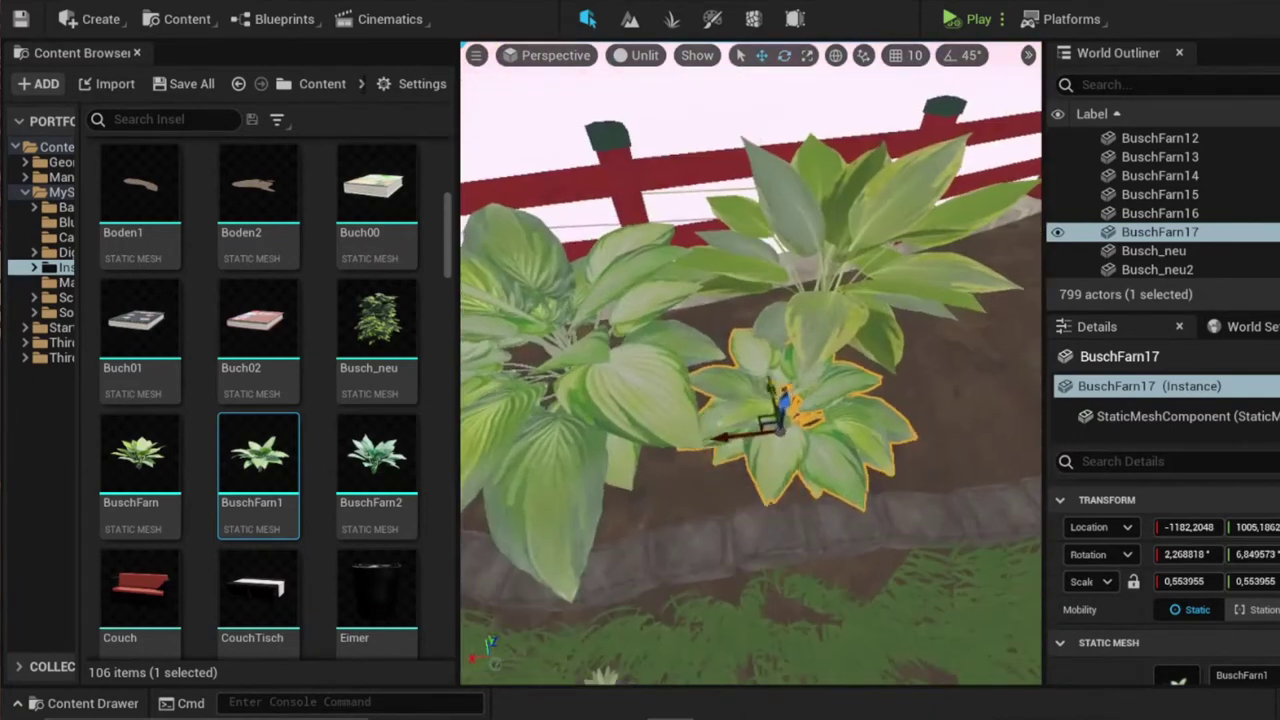
- Scale the BuschFarn by the fence to about 0.94 and shift it farther along the bed
click(737, 400)
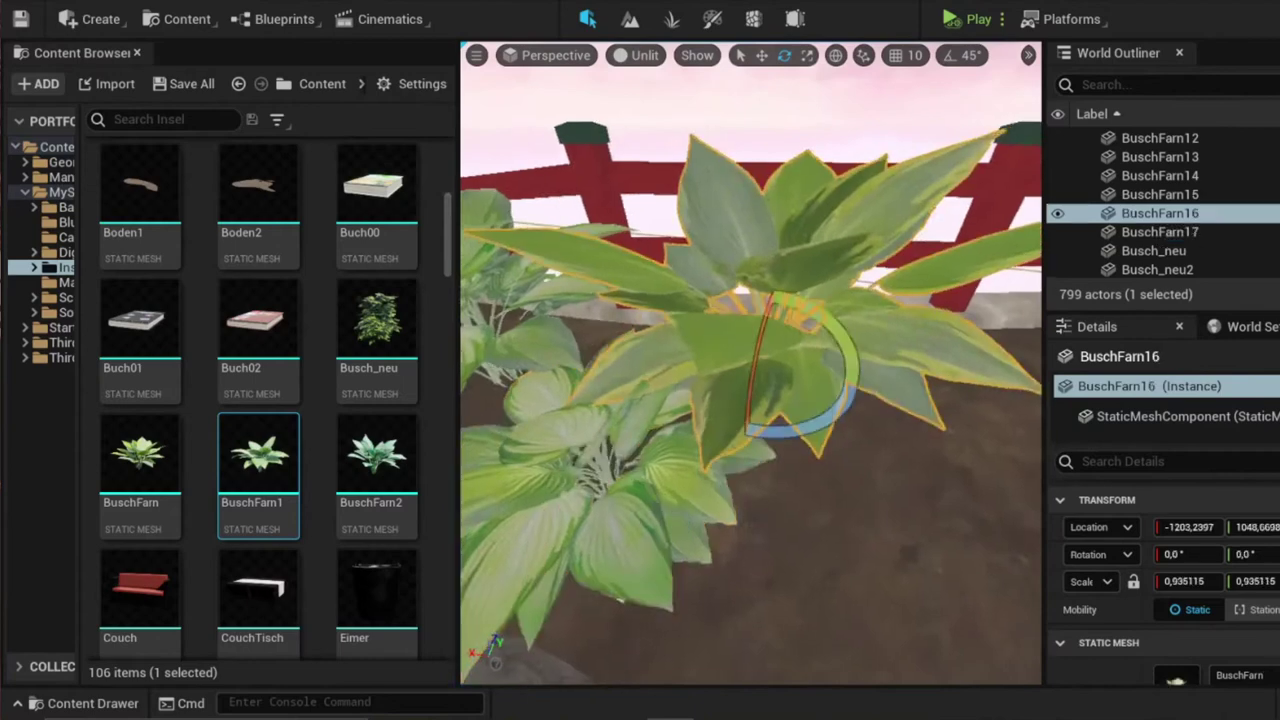
key(w)
right_drag(752, 457, 752, 457)
right_drag(712, 368, 712, 368)
drag(712, 368, 712, 368)
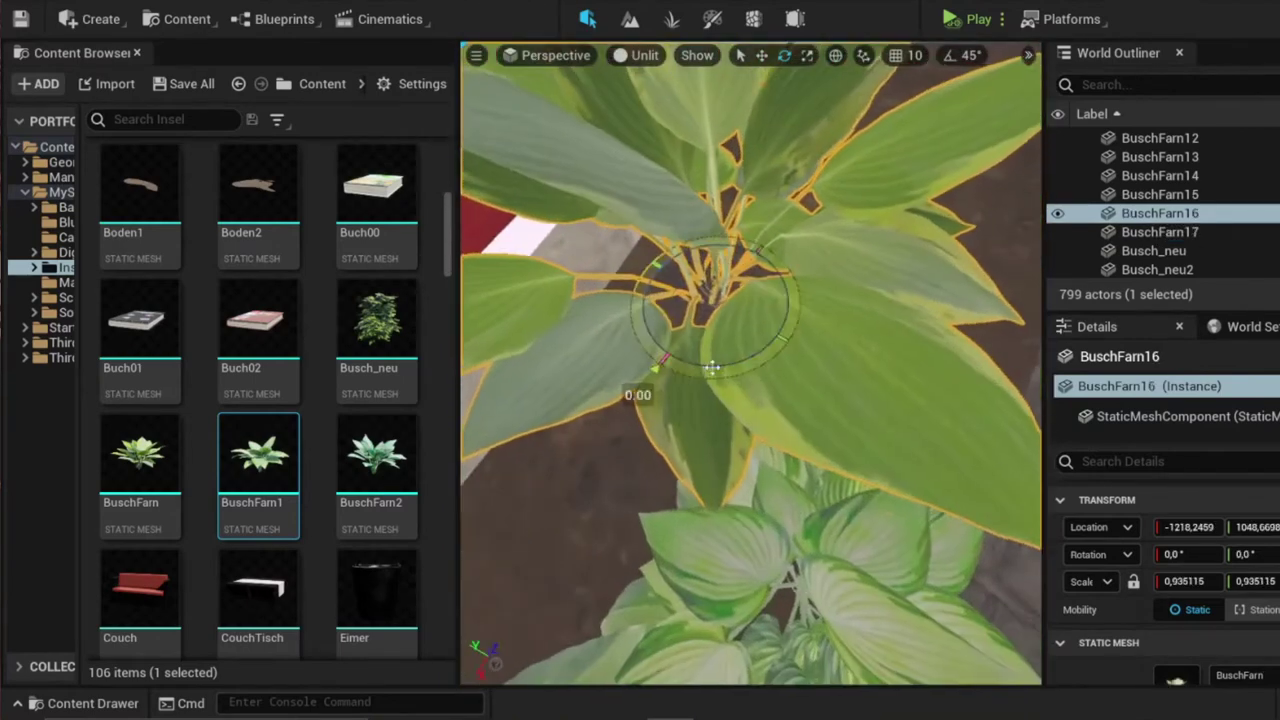
right_drag(709, 367, 698, 373)
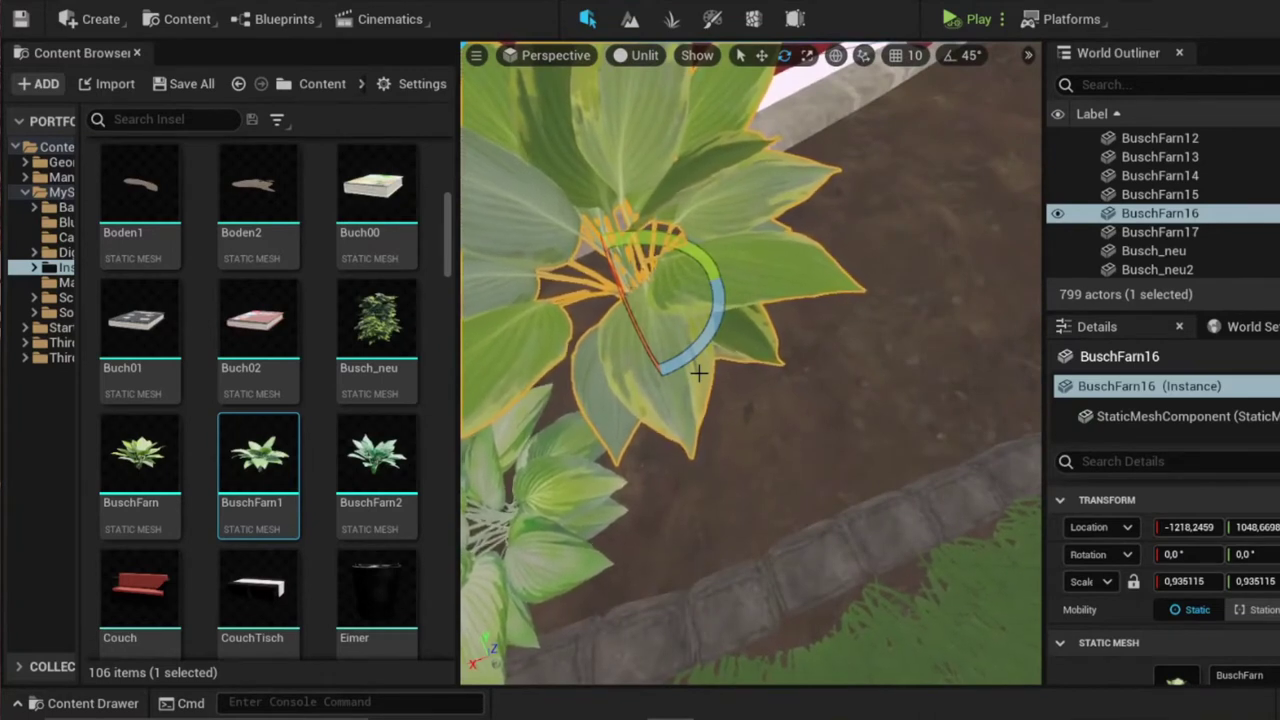
right_drag(698, 373, 698, 373)
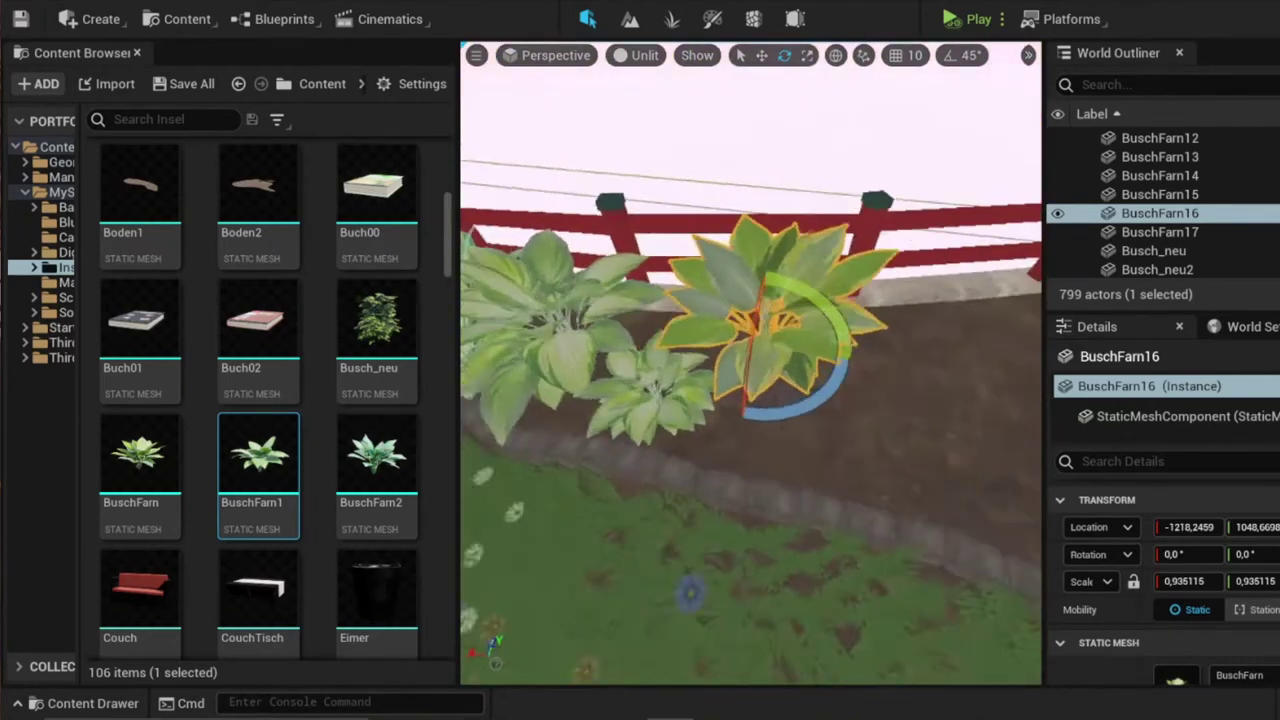
- Place a BuschFarn at the bed's front edge beyond the small BuschFarn1, scale it to about 0.54 and tilt it slightly
drag(830, 465, 802, 491)
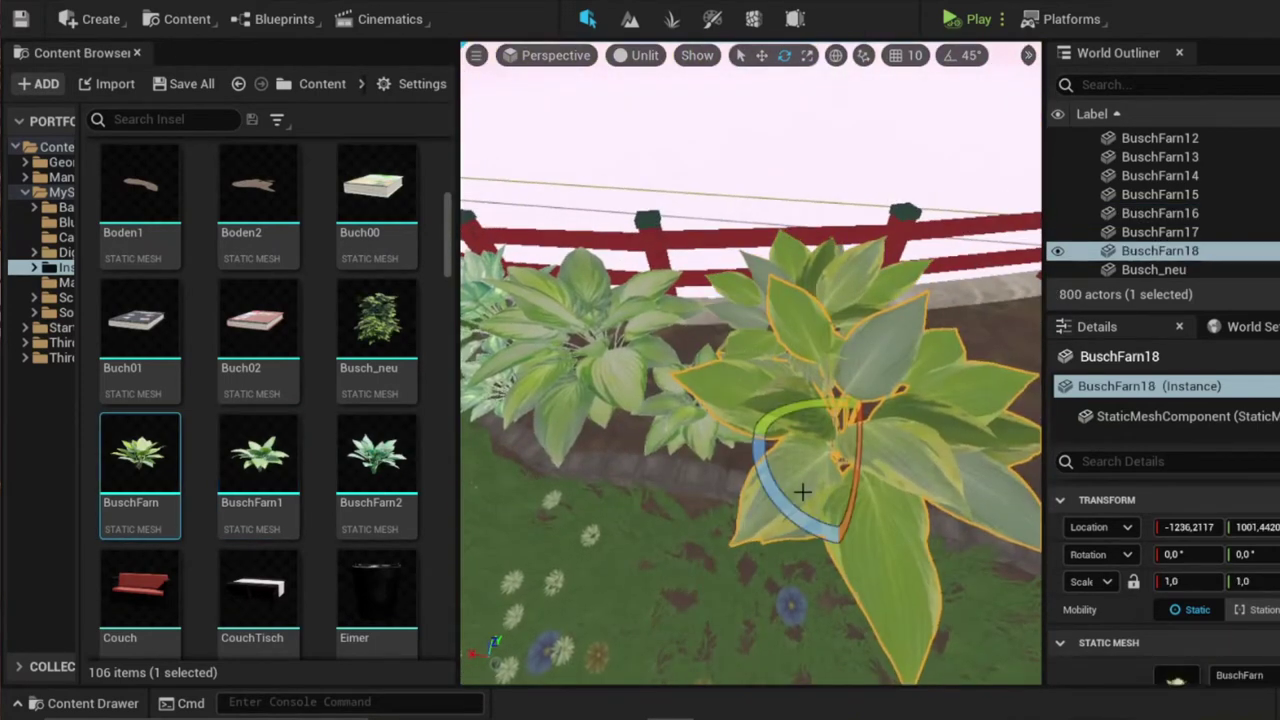
key(e)
right_drag(750, 360, 780, 370)
drag(735, 365, 742, 348)
right_drag(742, 348, 764, 411)
key(w)
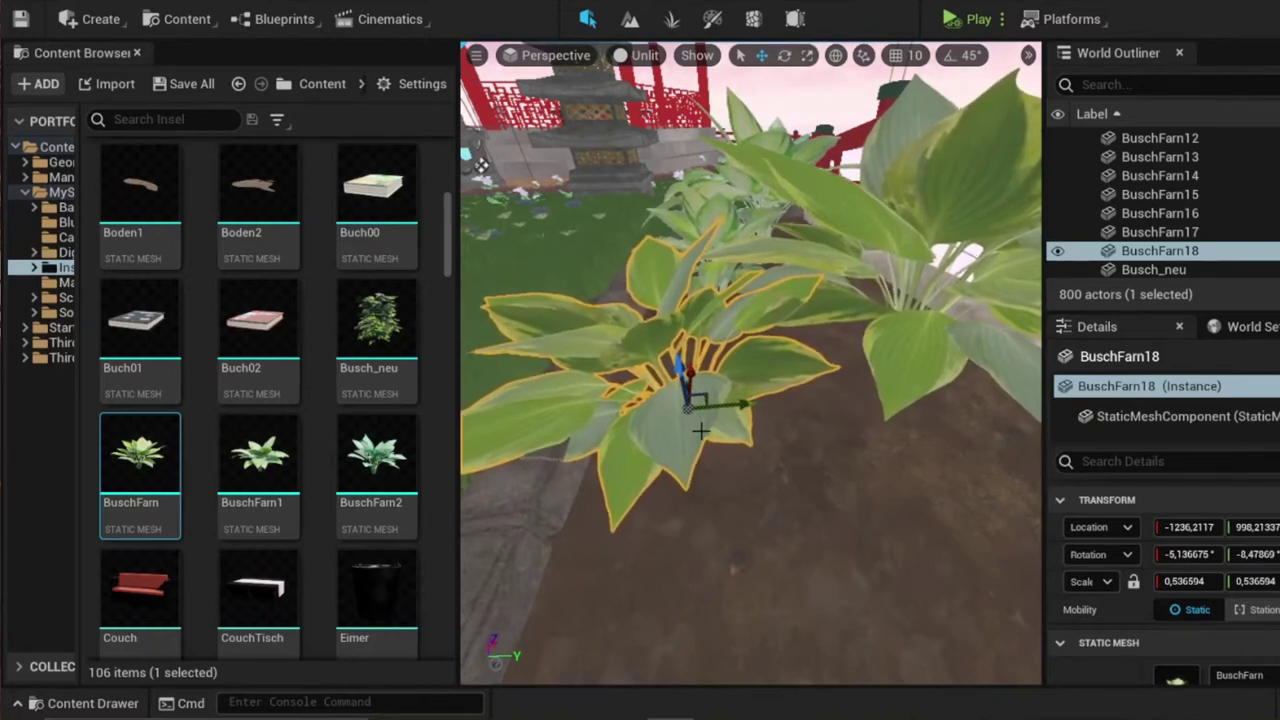
- Refine the new front BuschFarn's tilt to about -3.4° in X and 3.3° in Y and scale it to about 0.46
right_drag(604, 377, 707, 574)
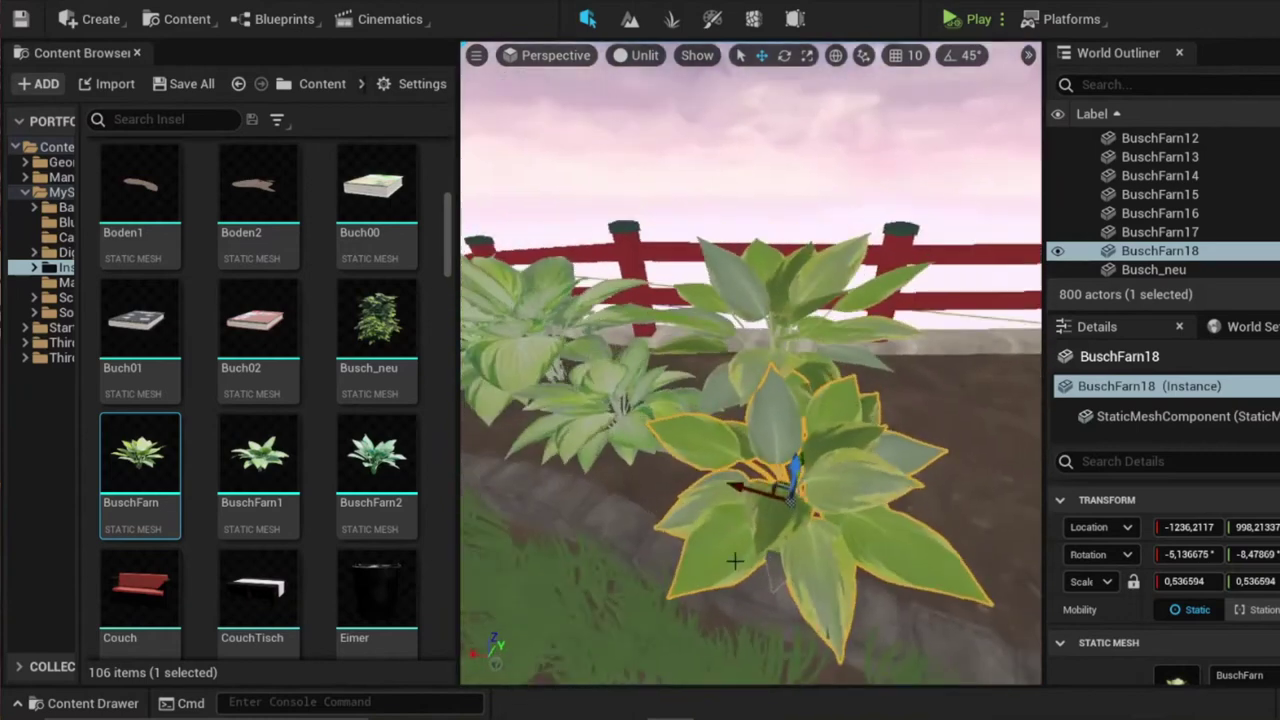
right_drag(806, 559, 745, 530)
drag(745, 530, 765, 515)
right_drag(765, 515, 780, 550)
key(r)
drag(800, 478, 790, 470)
right_drag(790, 470, 850, 443)
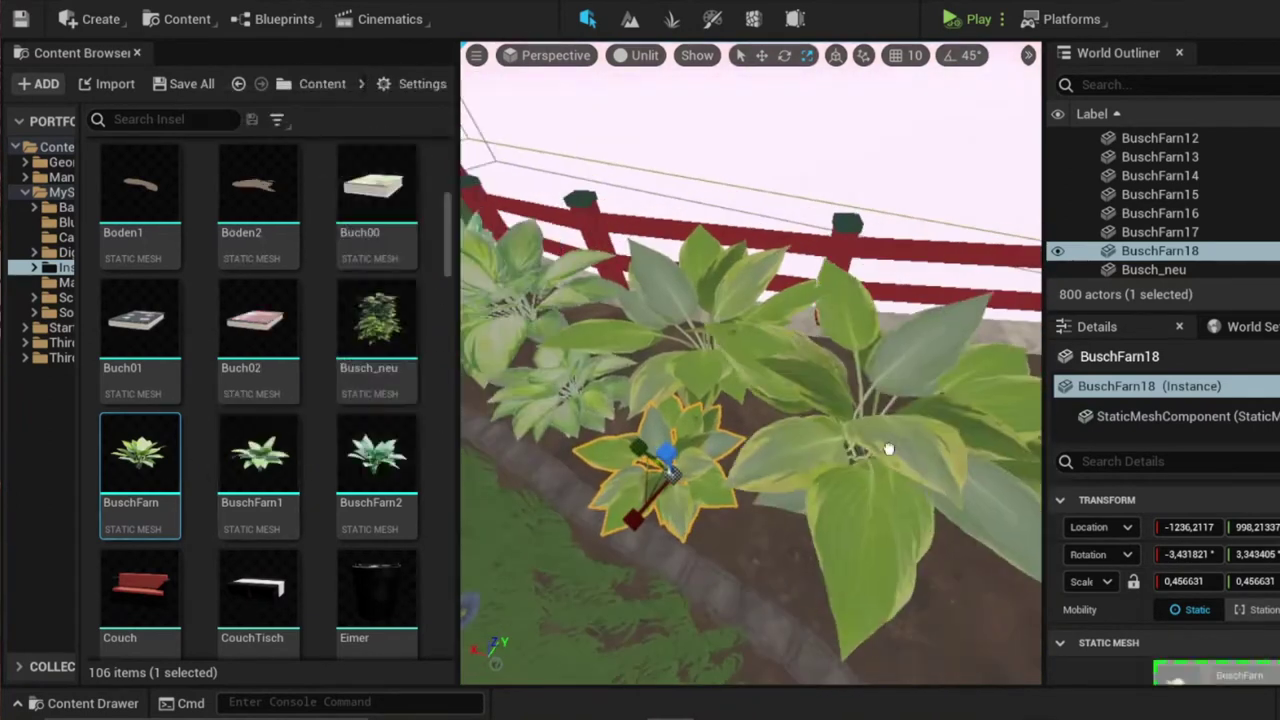
drag(842, 440, 845, 441)
key(e)
key(ctrl+z)
- Place a BuschFarn1 near the fence beyond the large BuschFarn, scale it to about 1.11 and tilt it about 3.9° in Y
drag(258, 455, 880, 403)
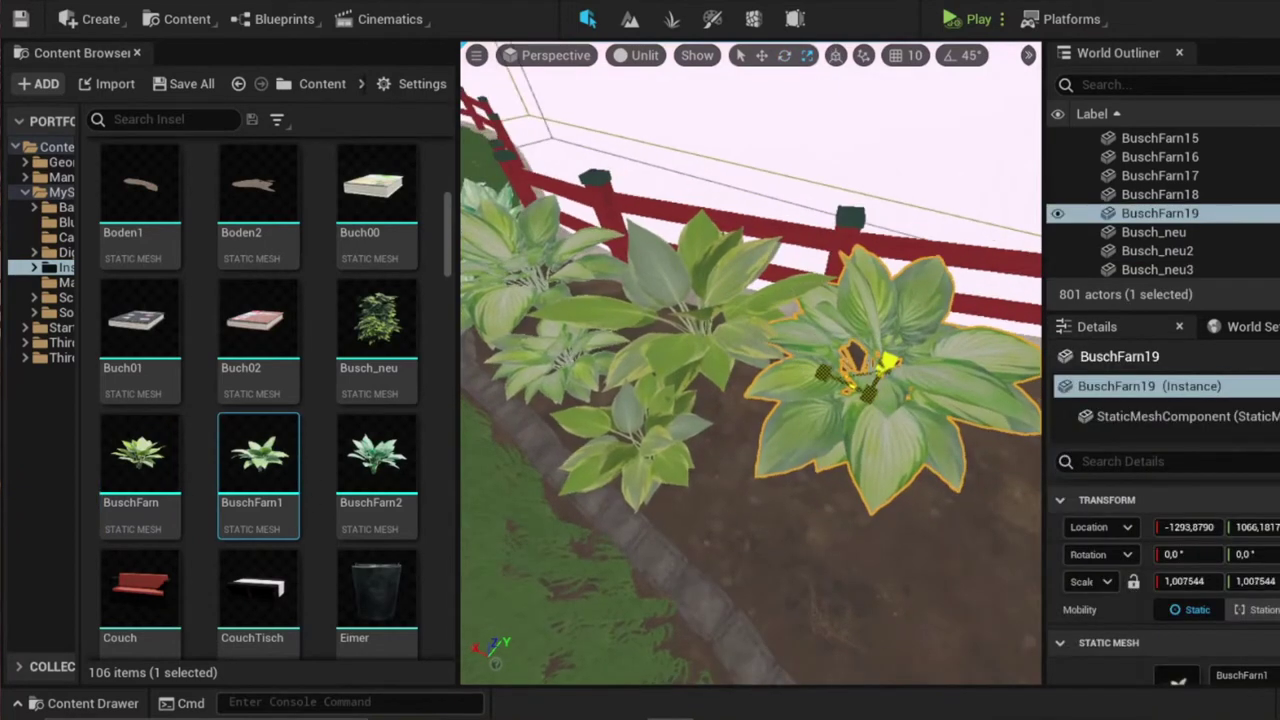
alt+drag(805, 415, 843, 445)
key(w)
key(e)
key(w)
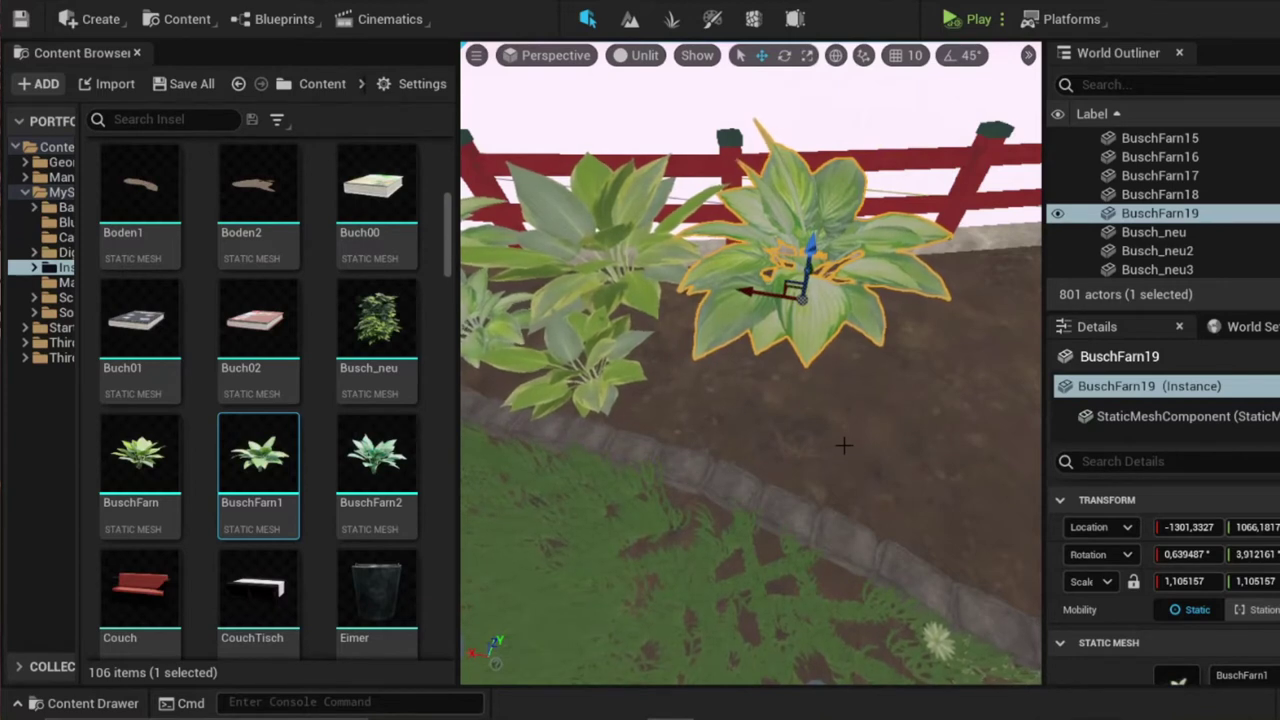
- Place a BuschFarn2 scaled to about 0.57 at the bed's front edge before the large BuschFarn1, and save the level
right_drag(724, 430, 760, 400)
drag(370, 450, 700, 440)
right_drag(700, 440, 866, 420)
key(w)
right_drag(734, 418, 755, 477)
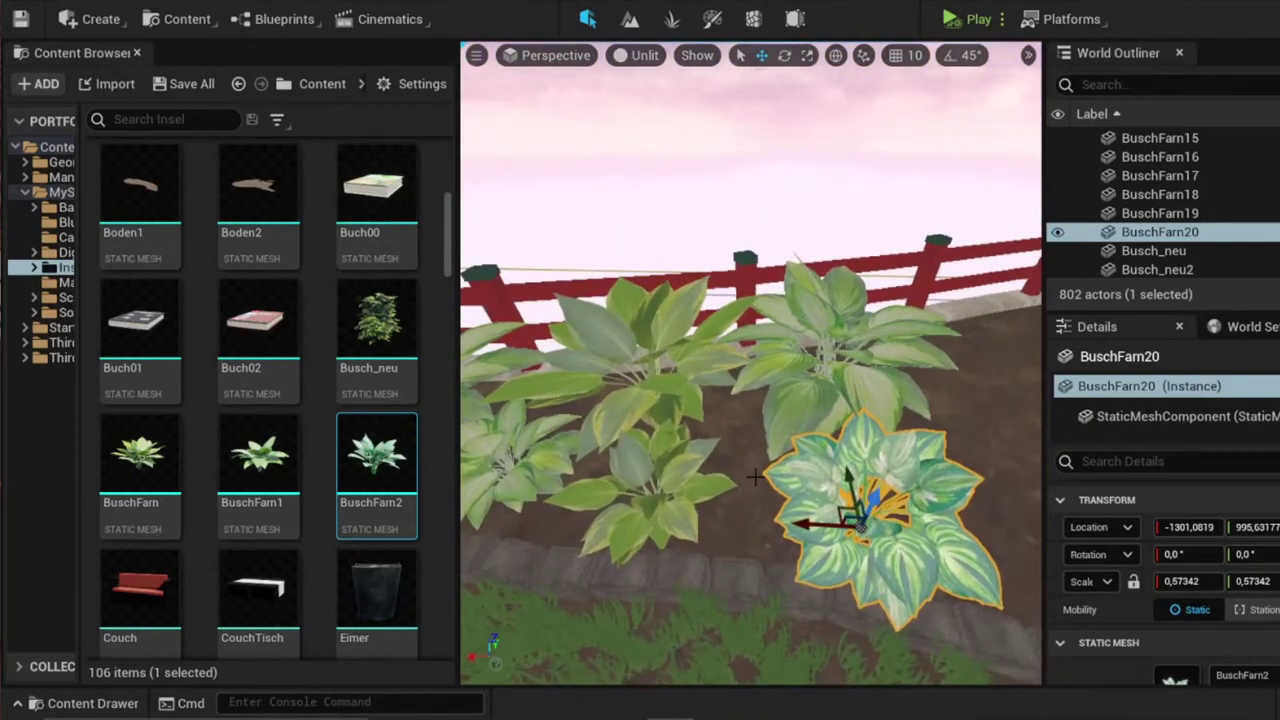
right_drag(680, 424, 845, 540)
key(ctrl+s)
- Place a full-size BuschFarn beside the small front BuschFarn2 and tilt it about -2.8° in X and 0.3° in Y
drag(866, 427, 850, 400)
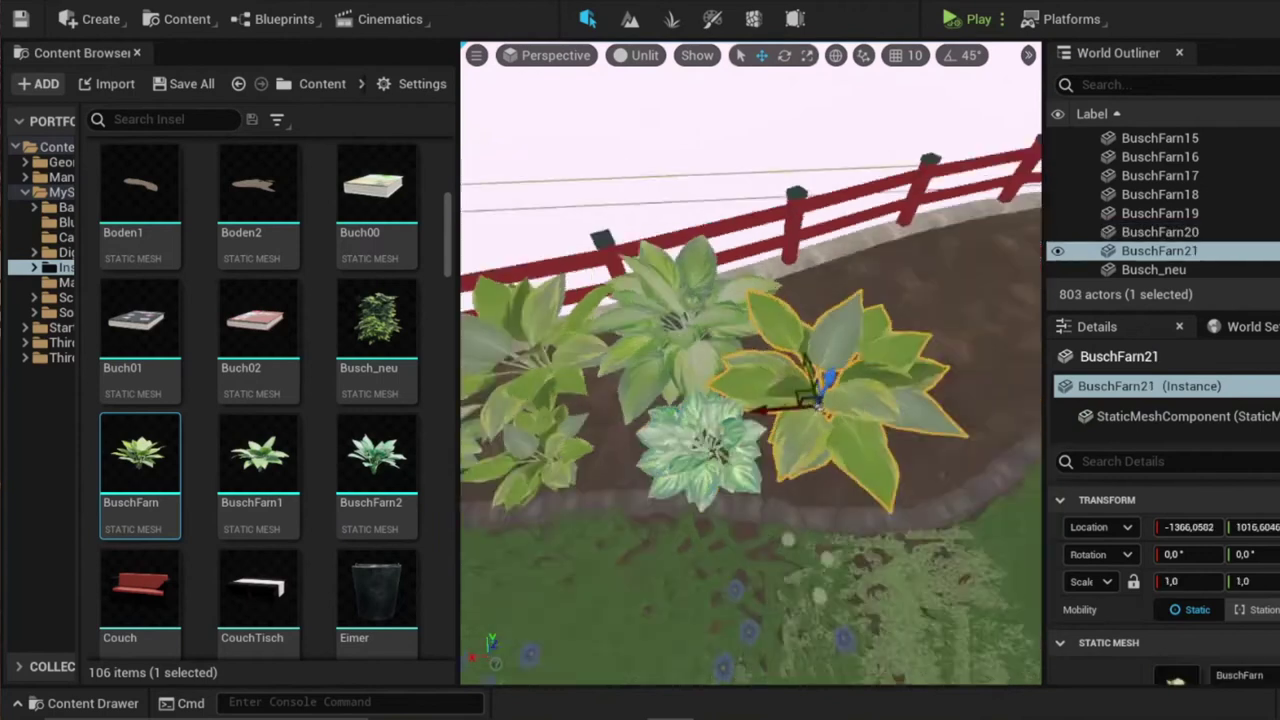
key(e)
right_drag(850, 400, 464, 412)
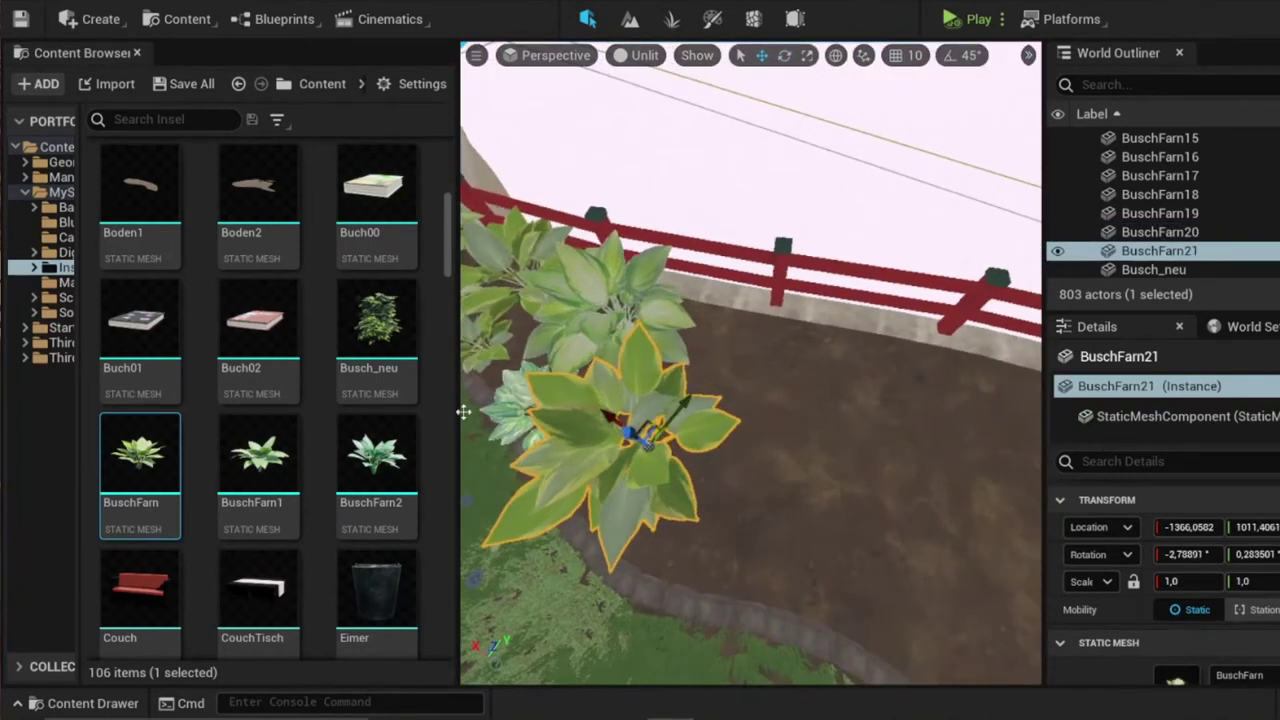
- Place a BuschFarn2 near the fence behind the new BuschFarn and scale it to about 1.25
click(757, 390)
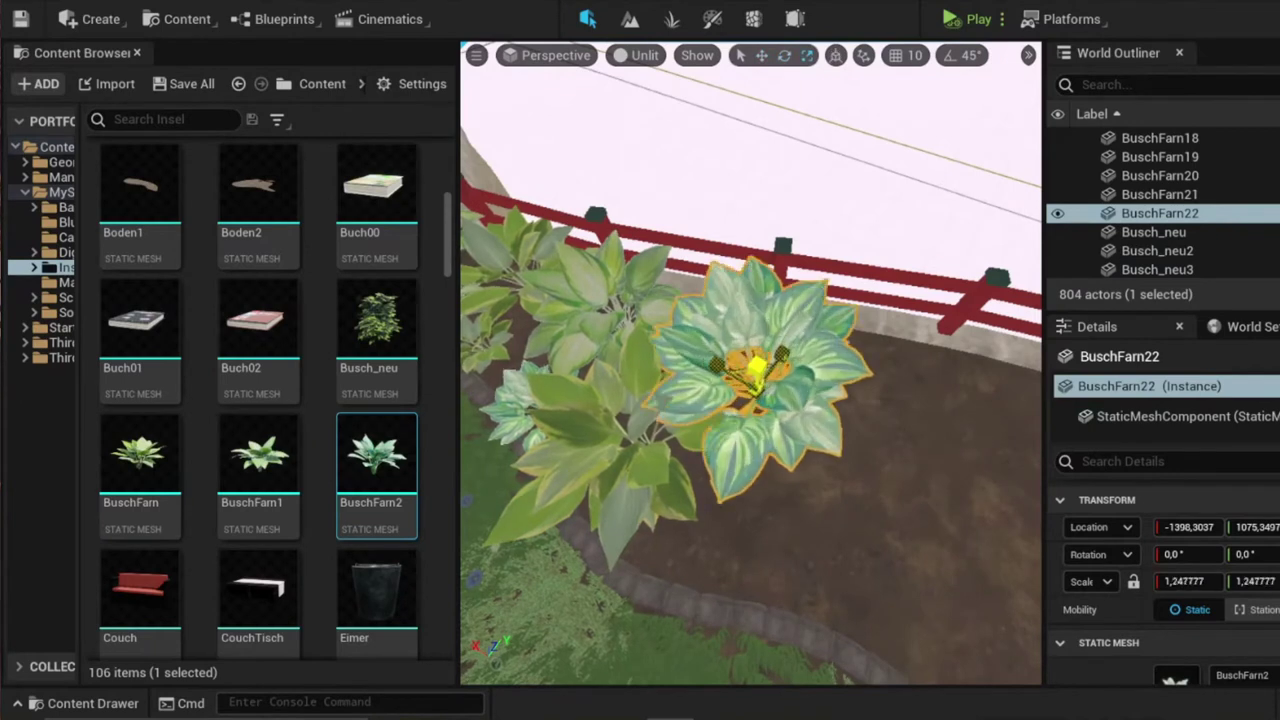
right_drag(757, 370, 758, 428)
key(e)
- Place a BuschFarn1 at the bed's front edge before the large BuschFarn2
alt+drag(759, 404, 645, 413)
key(w)
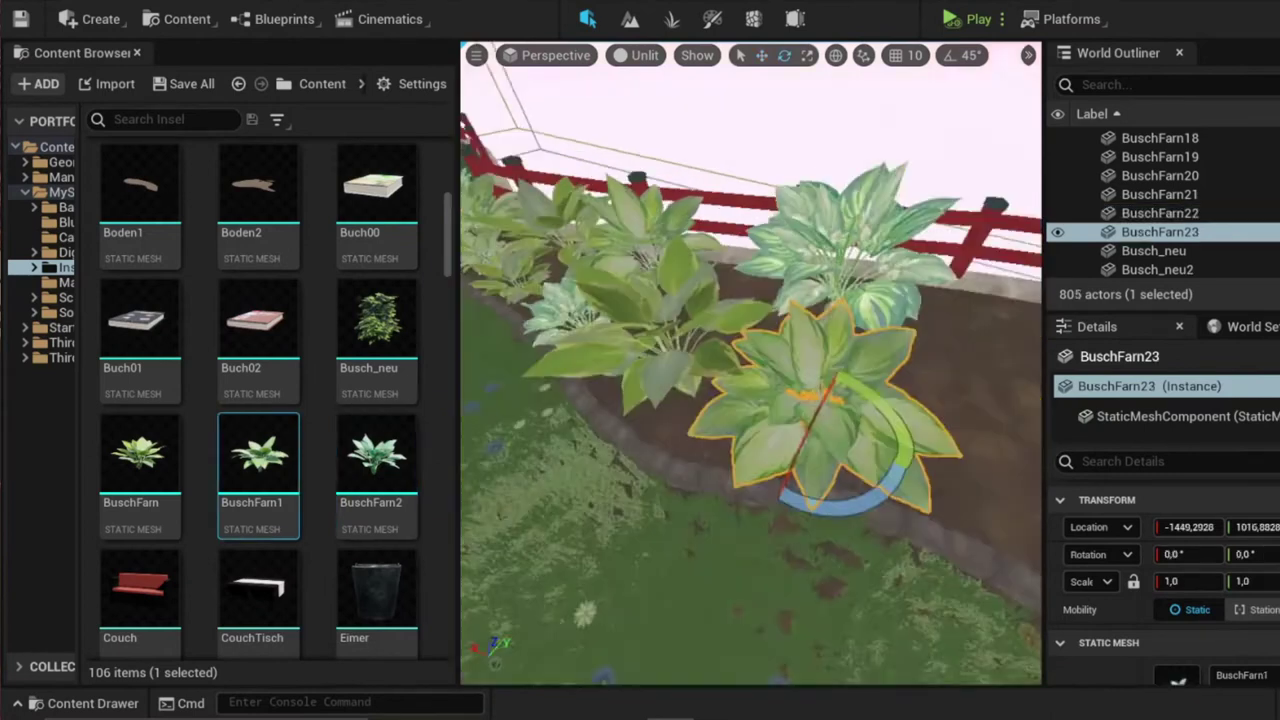
alt+drag(900, 400, 942, 372)
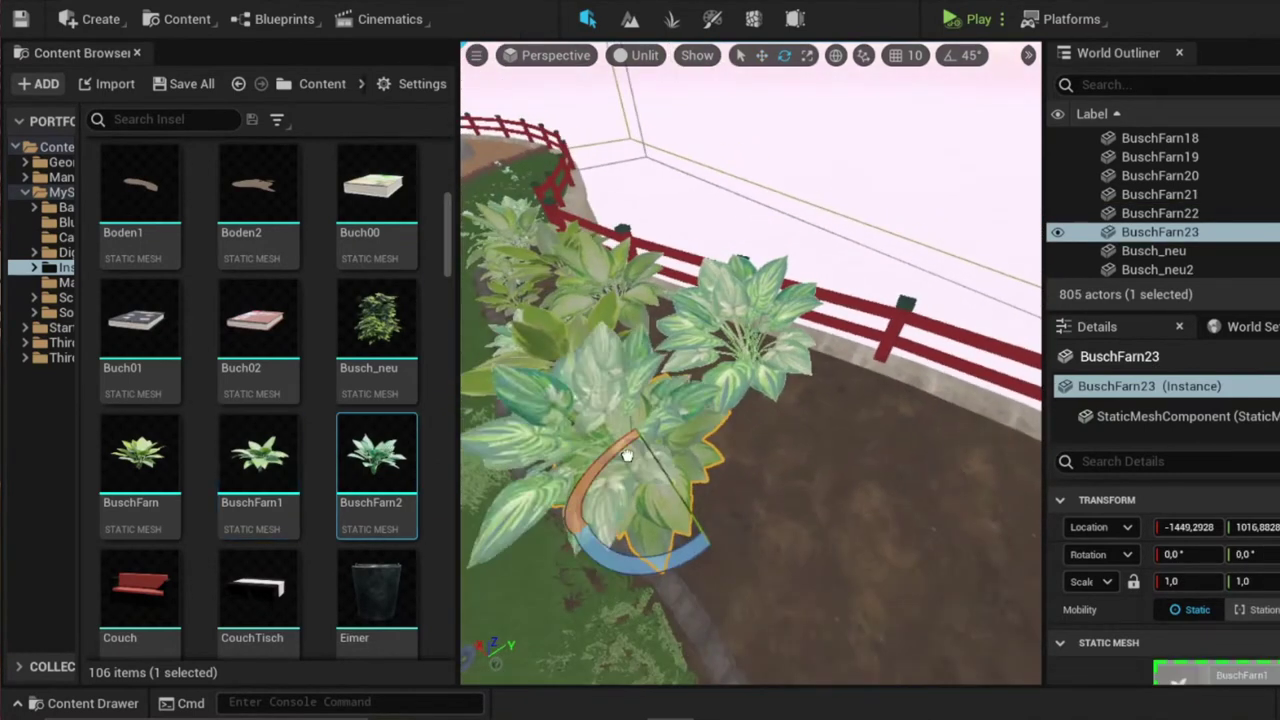
- Place a BuschFarn2 in the middle of the bed, mirror it along X, scale it to about 0.86 and tilt it about -8.5°
drag(376, 455, 803, 495)
right_click(790, 460)
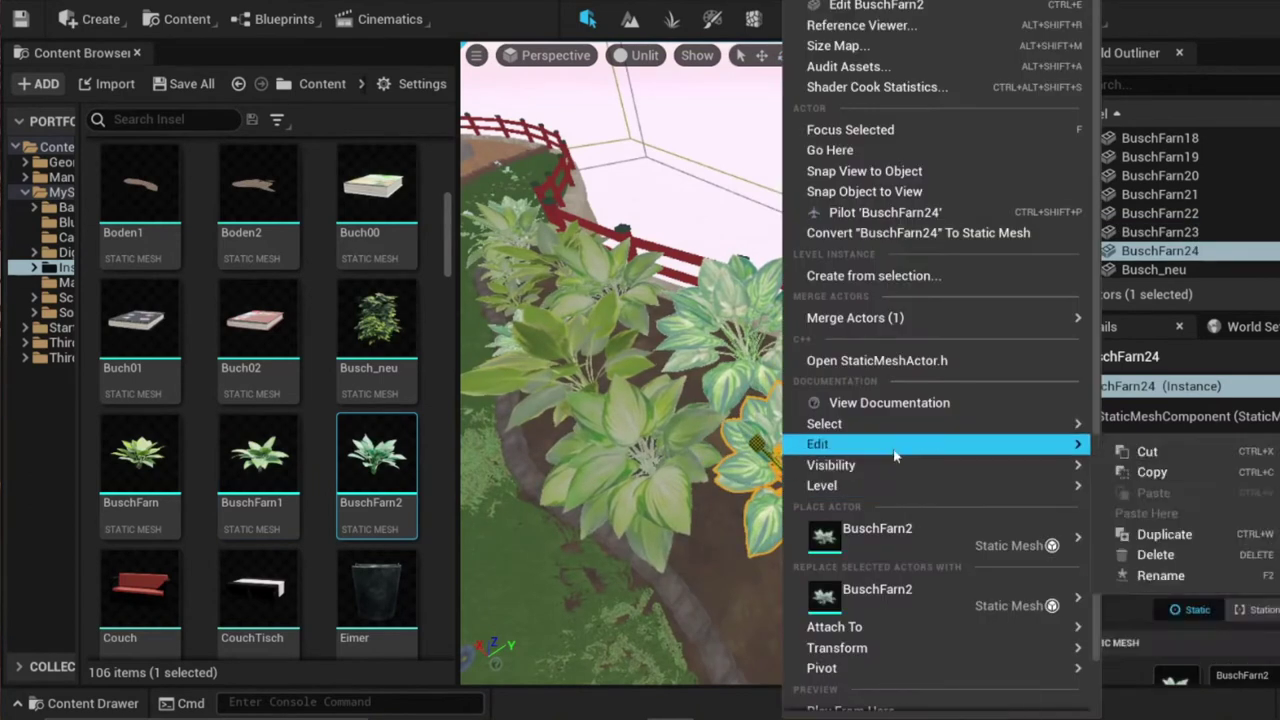
mouse_move(1040, 647)
click(1127, 637)
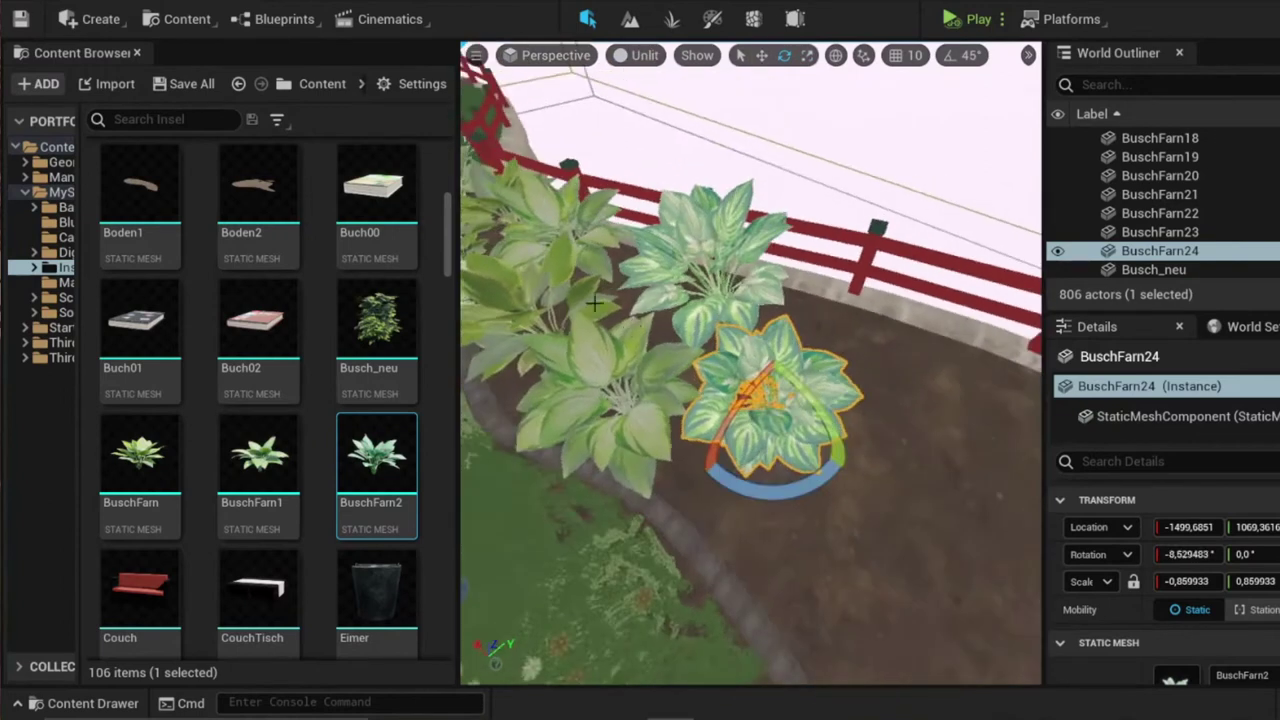
- Place a BuschFarn1 near the fence beyond the mirrored BuschFarn2, and undo an extra BuschFarn2
right_drag(594, 302, 590, 270)
click(872, 343)
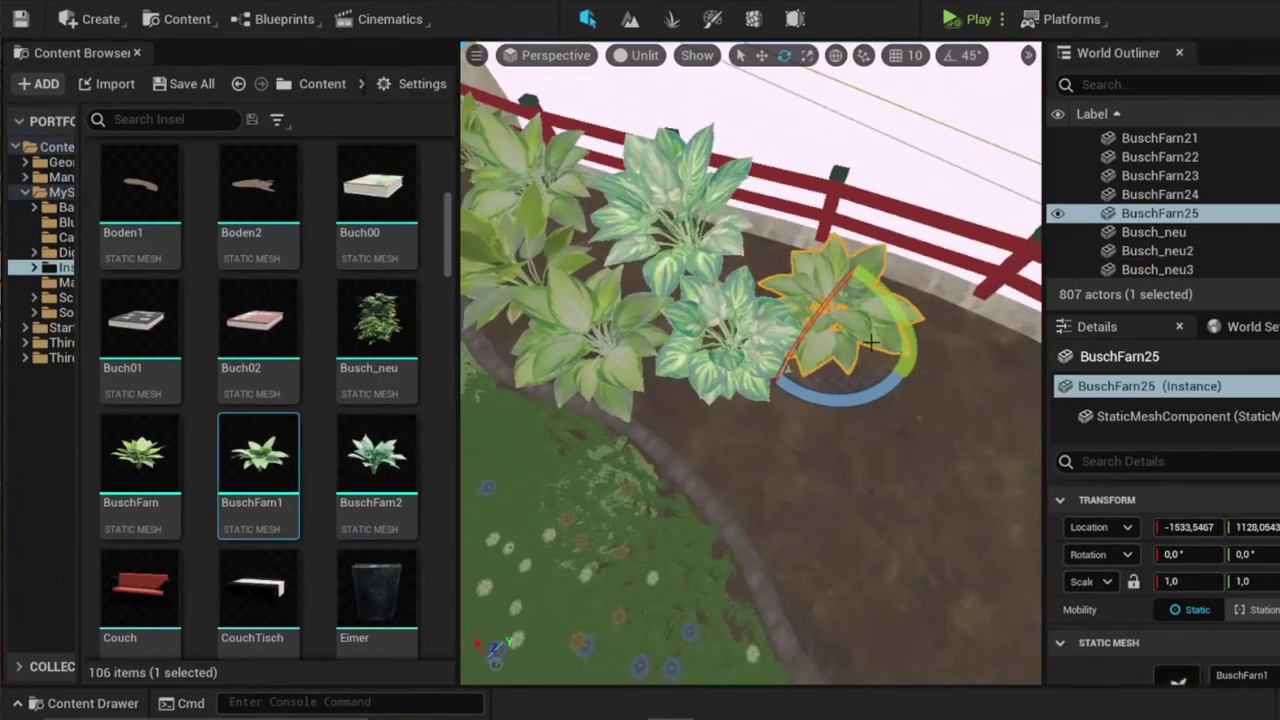
right_drag(799, 353, 724, 290)
drag(376, 455, 746, 440)
key(ctrl+z)
- Place a BuschFarn at the front edge, scale it to about 0.65, mirror it along X and tilt it about -1.9° and 3.8°
drag(140, 455, 826, 427)
right_drag(750, 360, 730, 330)
key(w)
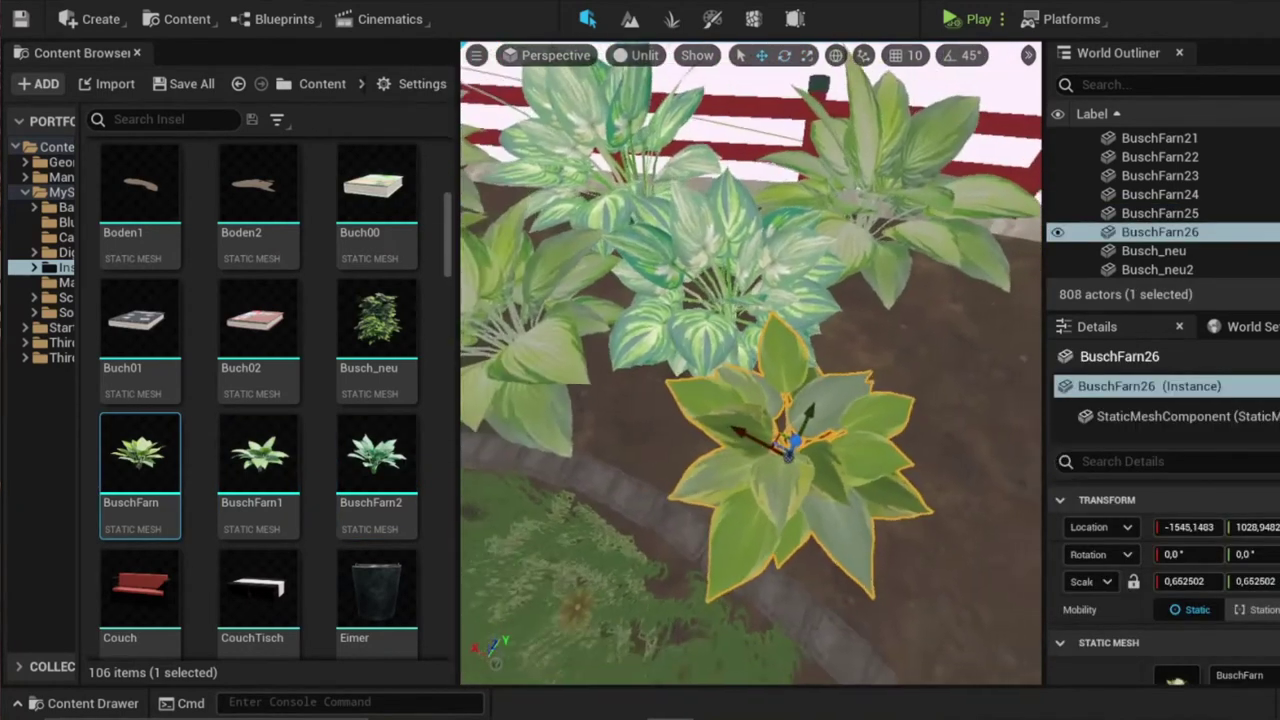
right_click(757, 470)
mouse_move(830, 646)
click(1123, 637)
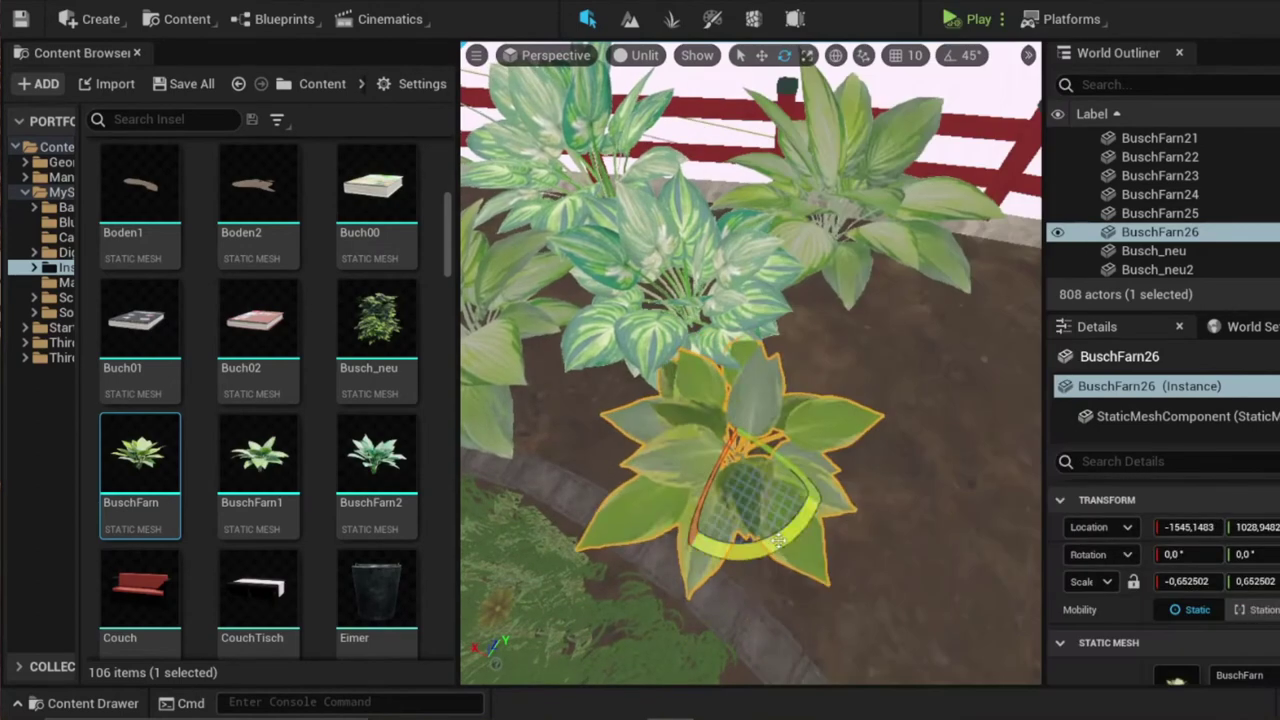
right_drag(730, 330, 730, 380)
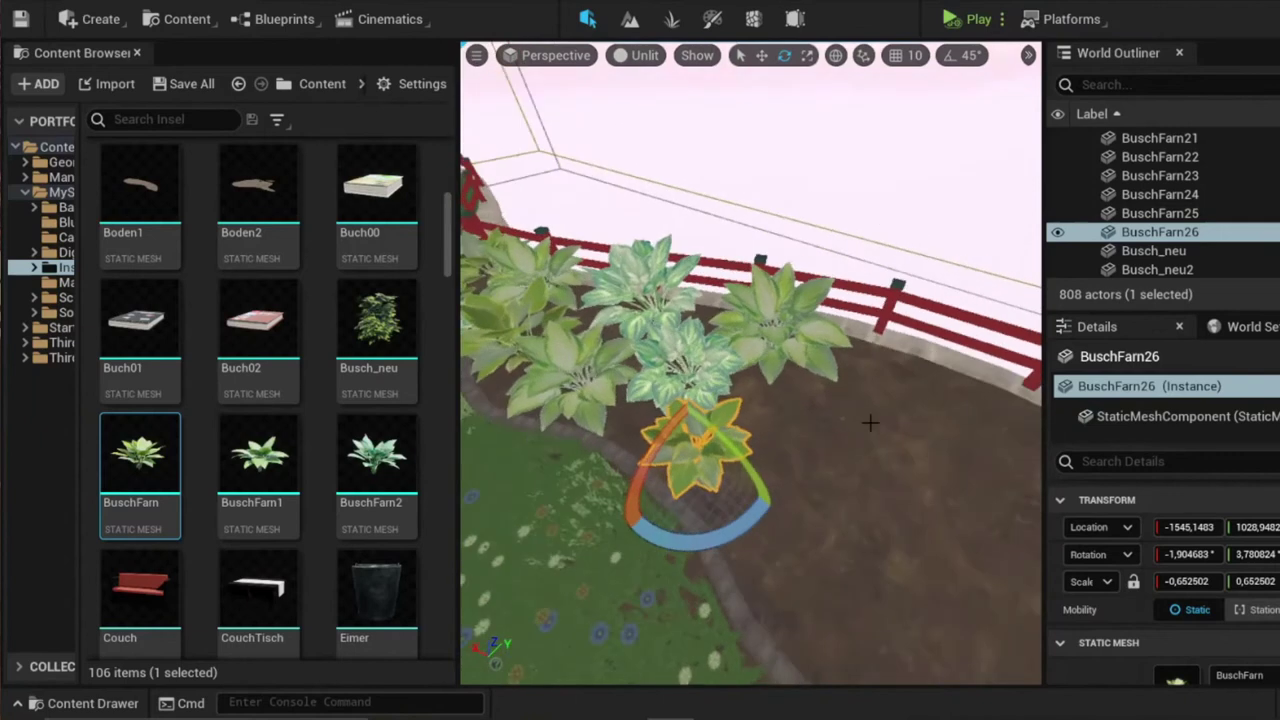
- Place a BuschFarn in the middle of the bed and a BuschFarn2 at its front edge, scaled to about 0.91 and tilted about -7.3°
right_drag(870, 423, 866, 405)
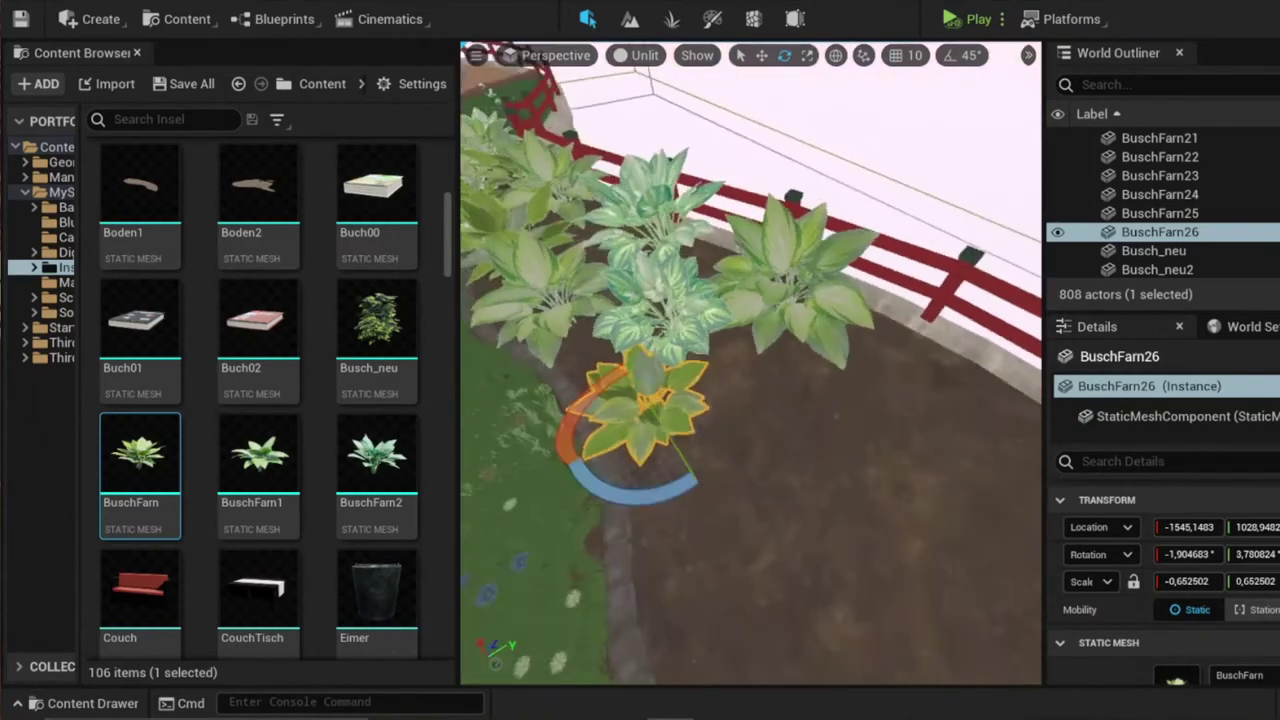
drag(738, 458, 845, 455)
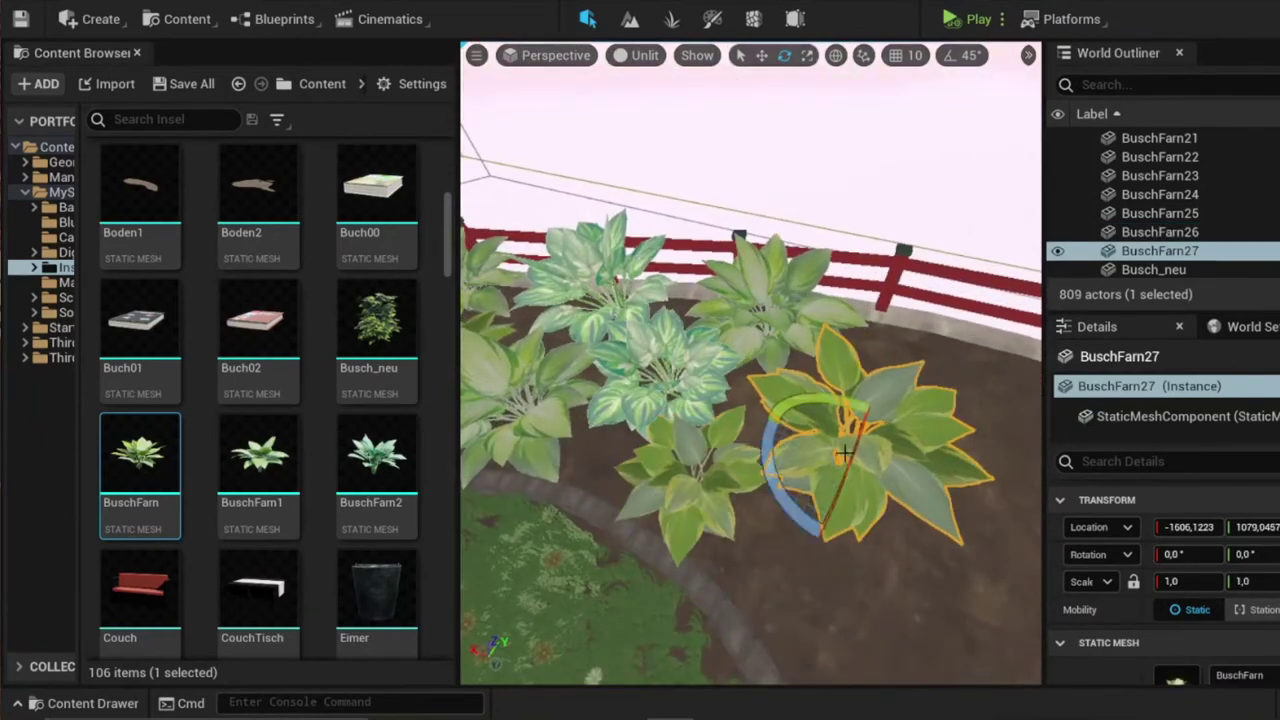
right_drag(724, 373, 724, 373)
drag(390, 440, 750, 560)
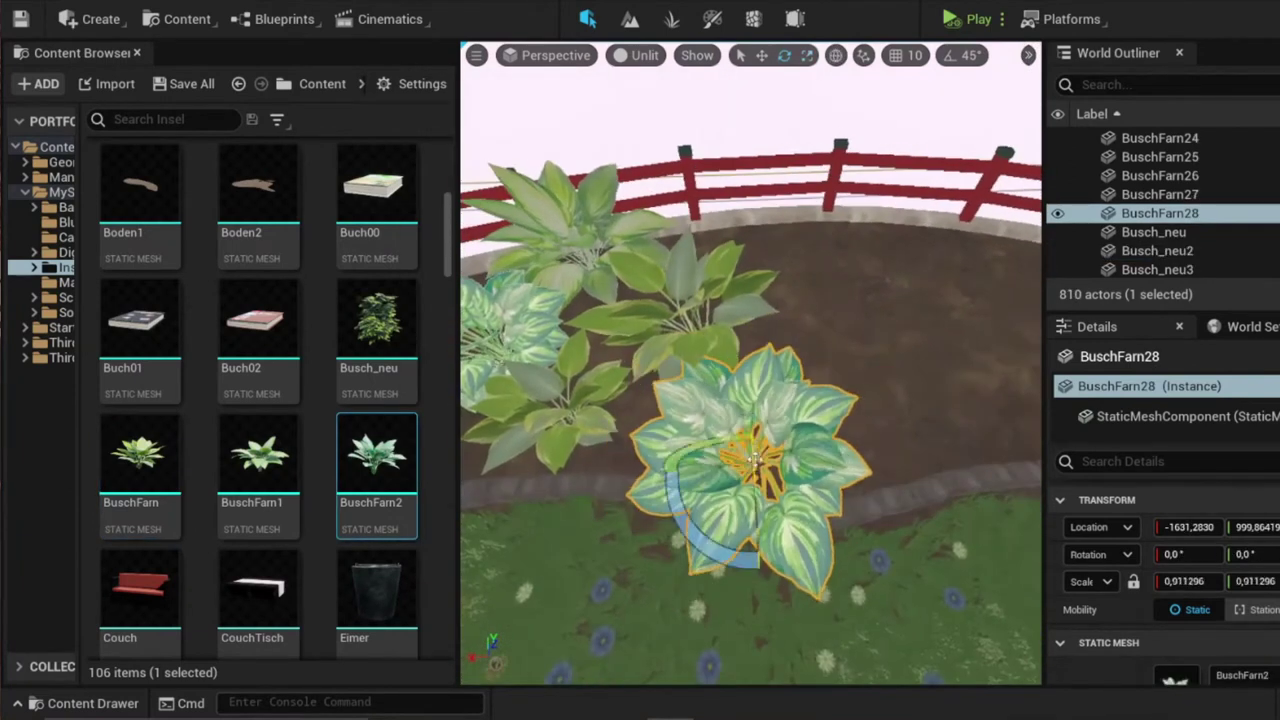
drag(752, 458, 630, 425)
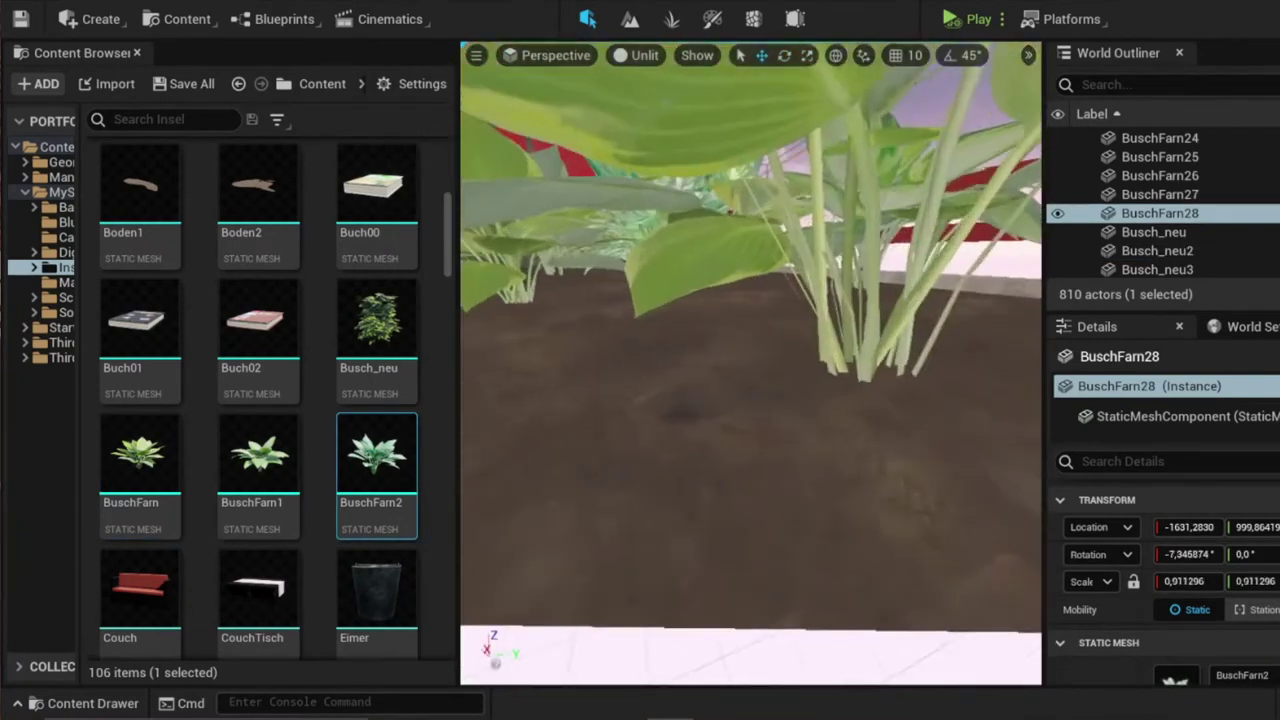
- Select all ferns planted in the soil bed together, BuschFarn13 through BuschFarn28
click(860, 260)
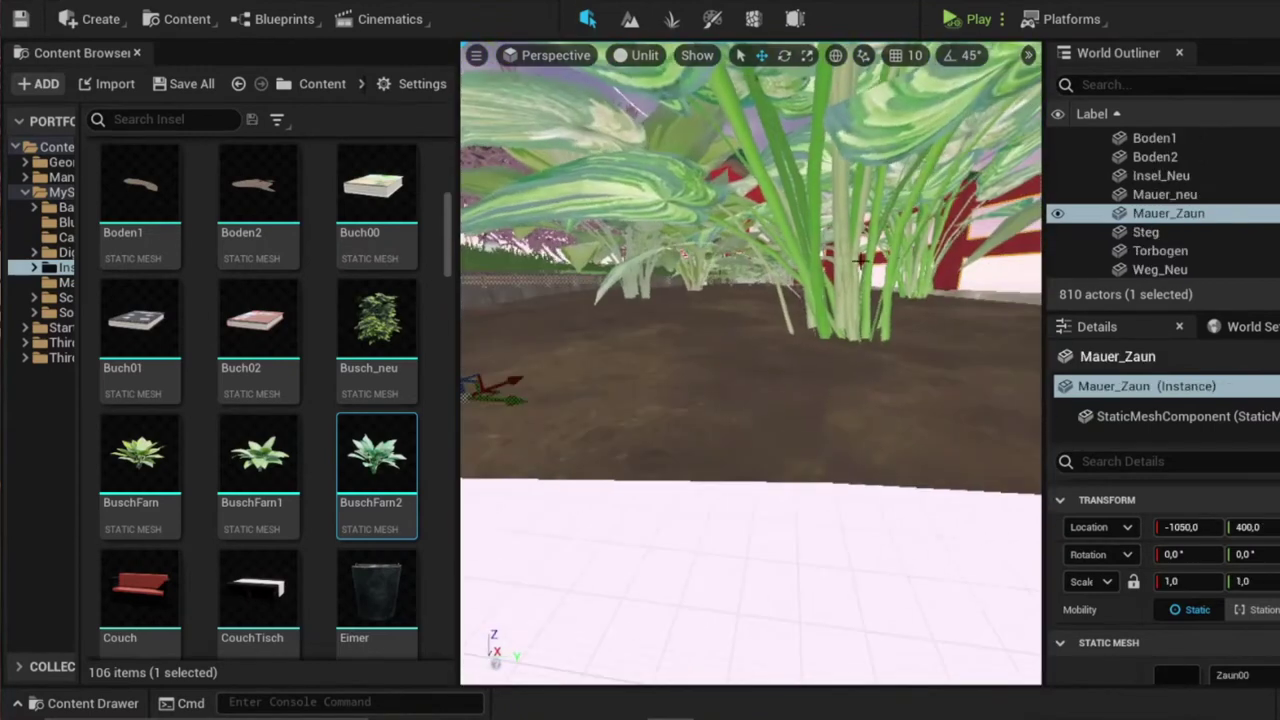
scroll(1146, 233, up, 3)
double_click(1160, 213)
ctrl+click(1160, 251)
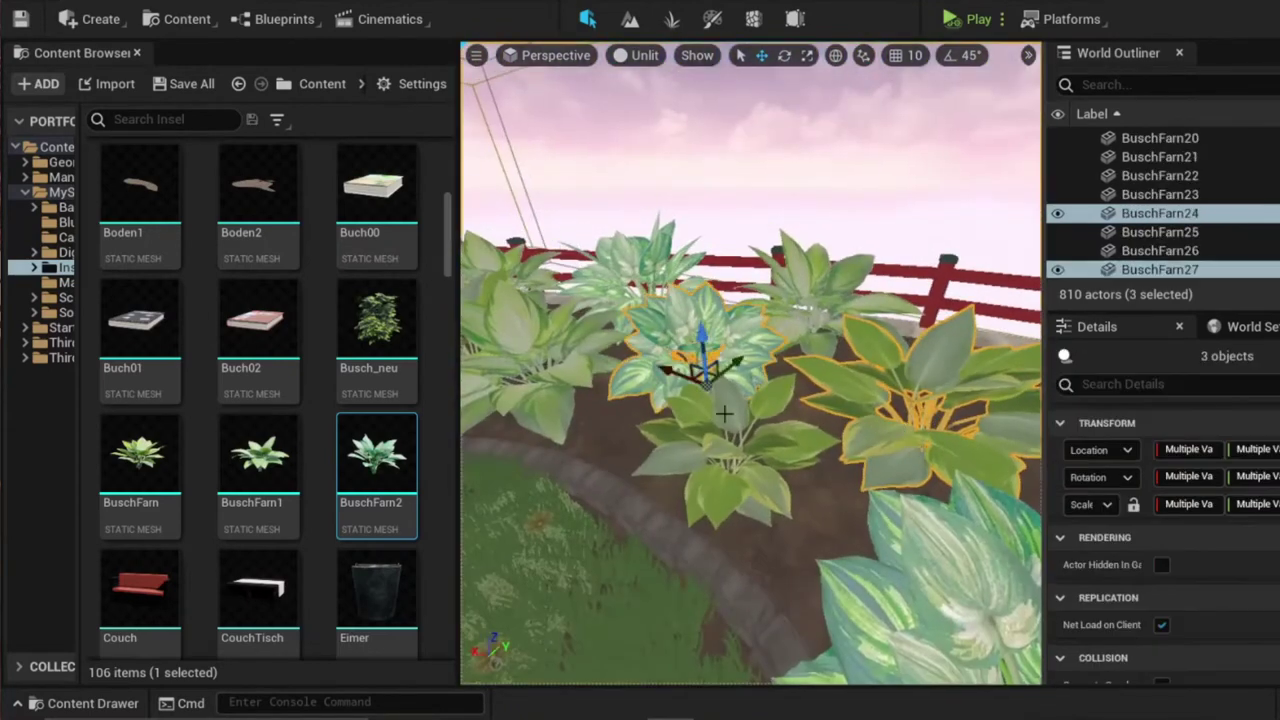
ctrl+click(1160, 175)
scroll(1160, 213, up, 2)
ctrl+click(1160, 213)
ctrl+click(1160, 251)
ctrl+click(1160, 270)
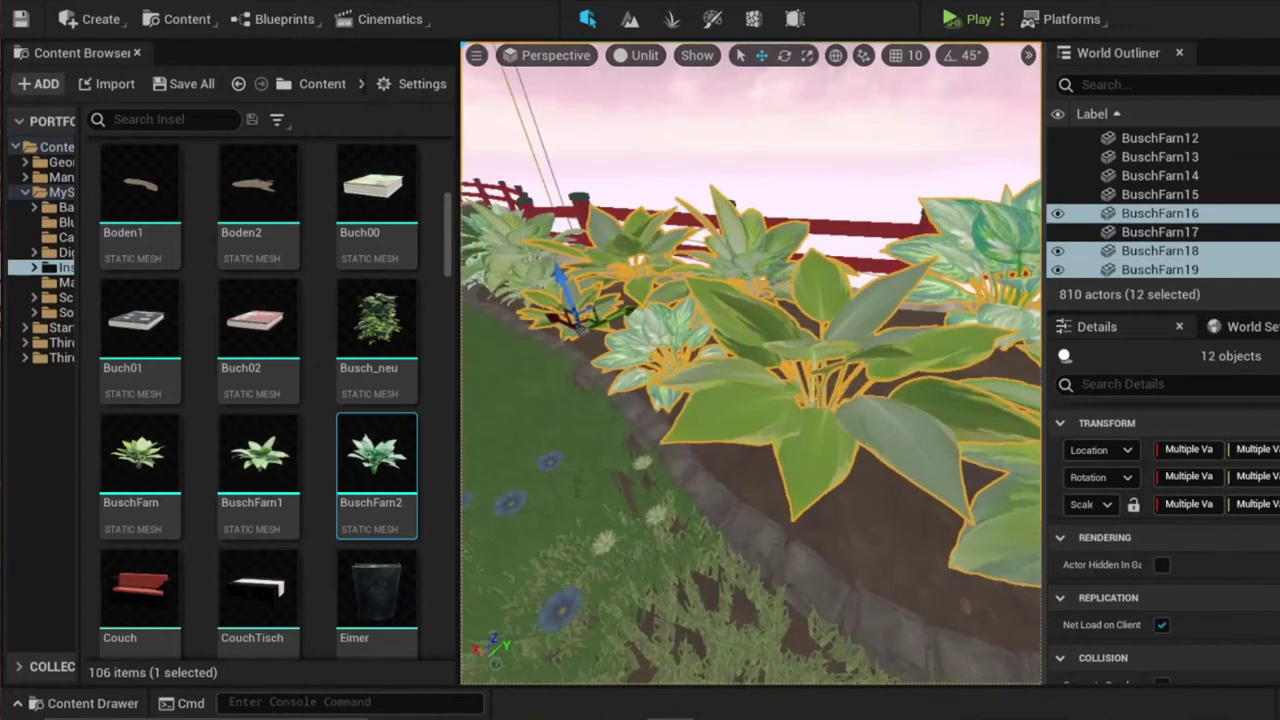
shift+click(1160, 157)
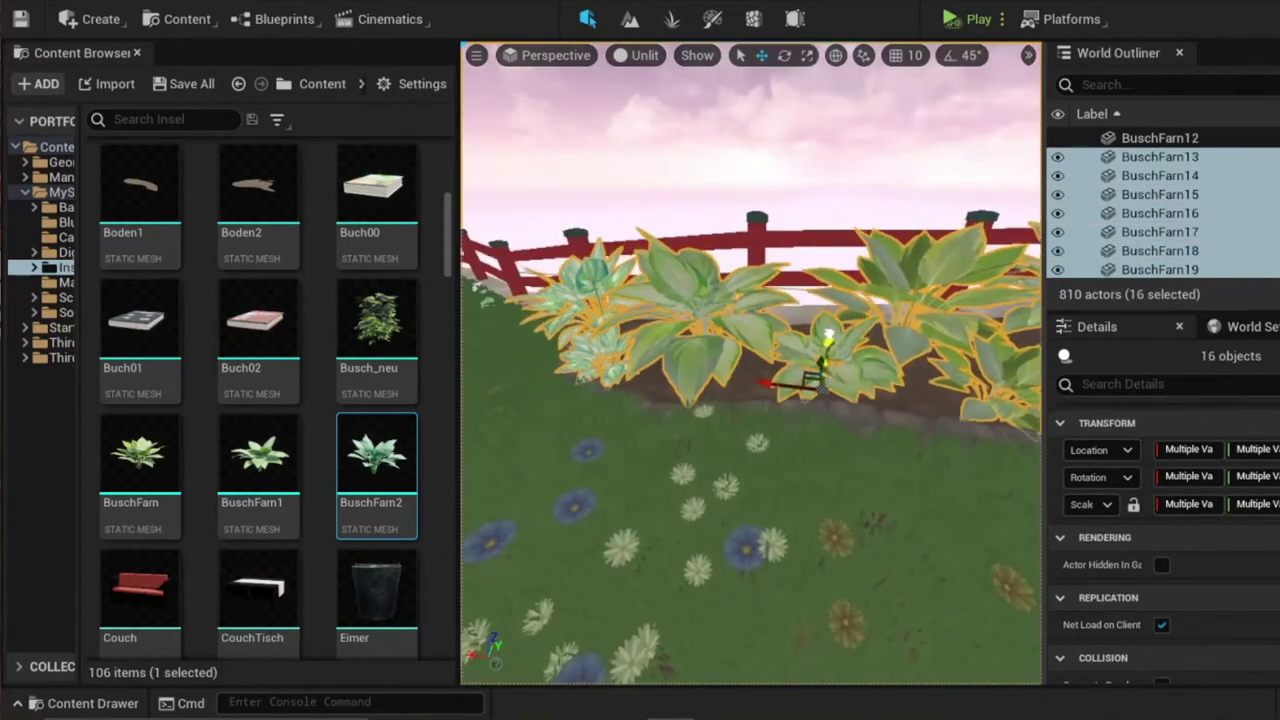
- Select the small front BuschFarn2 near the bed's corner on its own and shift it slightly inward from the stone edging
scroll(750, 360, up, 3)
click(657, 629)
click(714, 429)
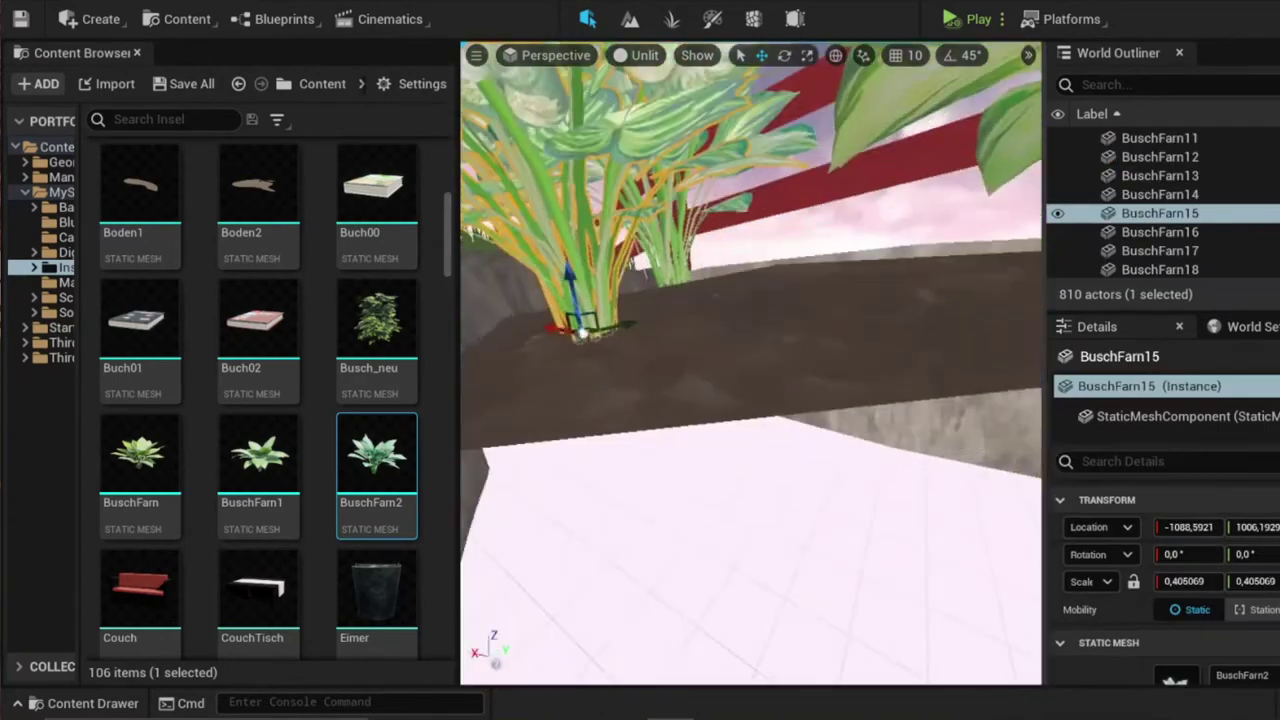
key(f)
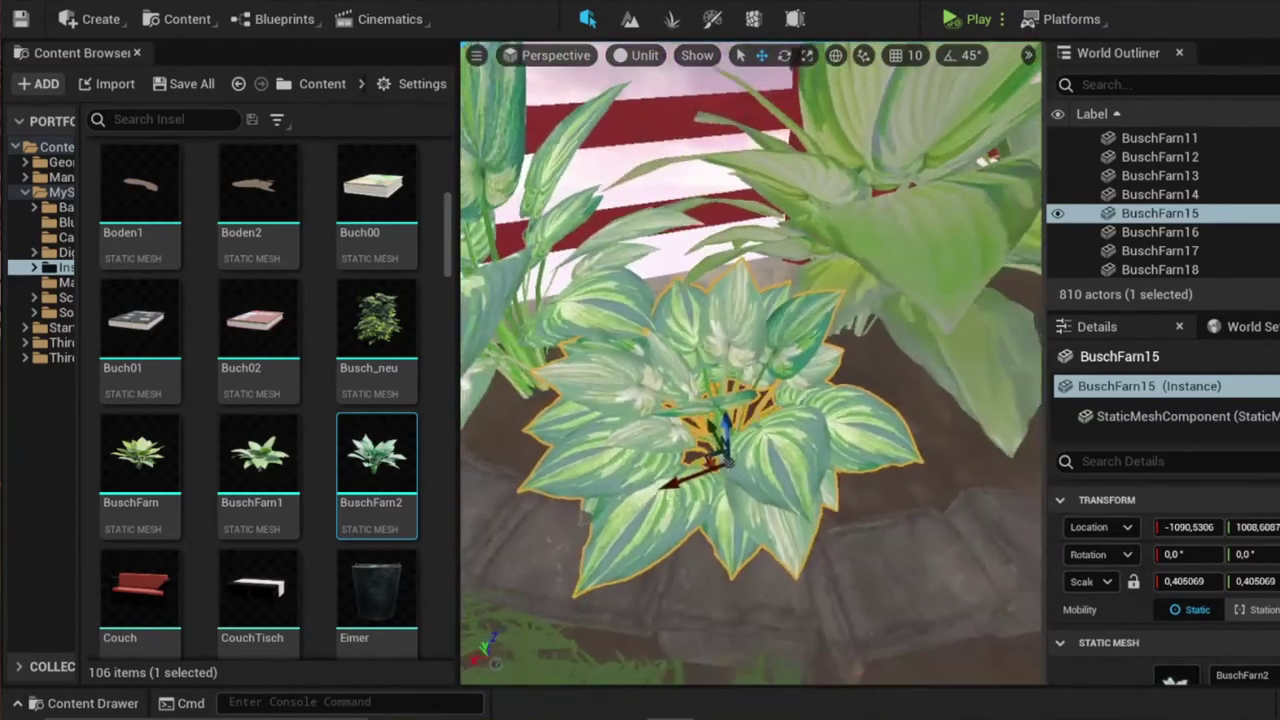
- Focus on BuschFarn13 to check from low down how it sits in the soil, and rotate the fern beside it
double_click(1160, 175)
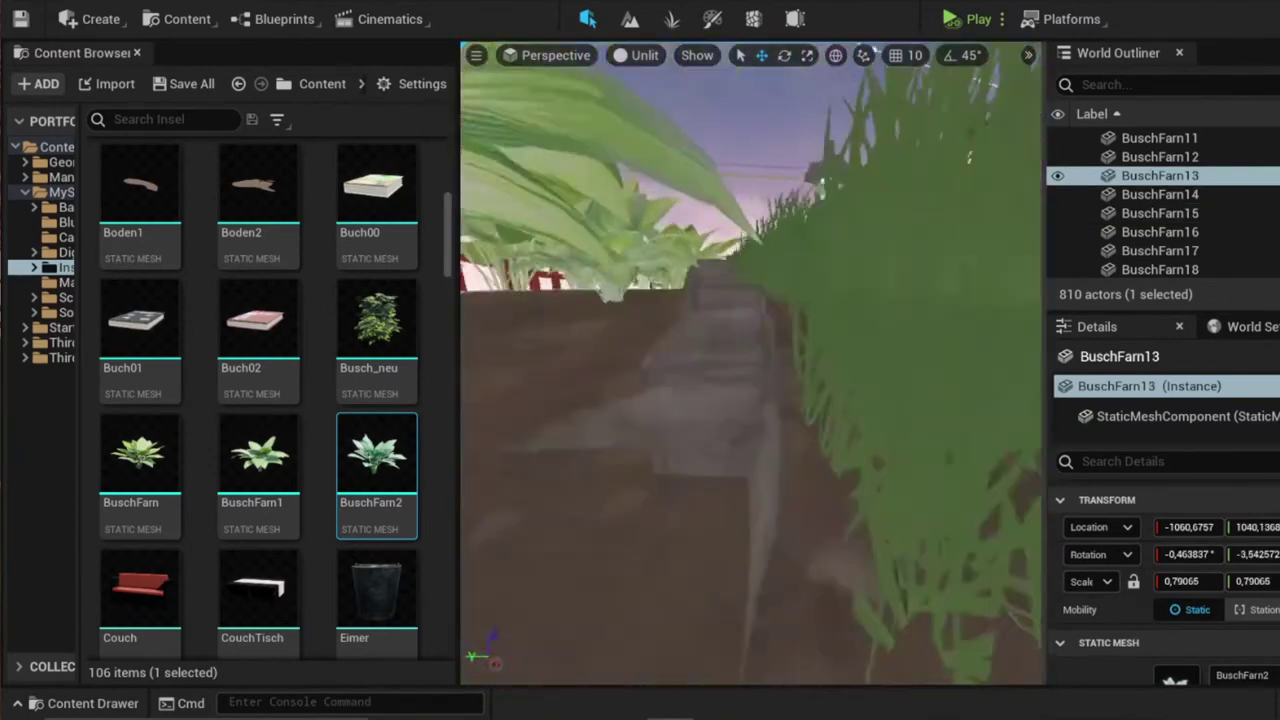
right_drag(750, 360, 750, 360)
click(793, 474)
key(e)
right_drag(793, 474, 773, 370)
click(825, 357)
drag(800, 370, 738, 410)
right_drag(738, 410, 732, 394)
- Place a BuschFarn1 on the open soil beside the planted ferns, scale it to about 1.12 and rotate it
drag(258, 455, 845, 518)
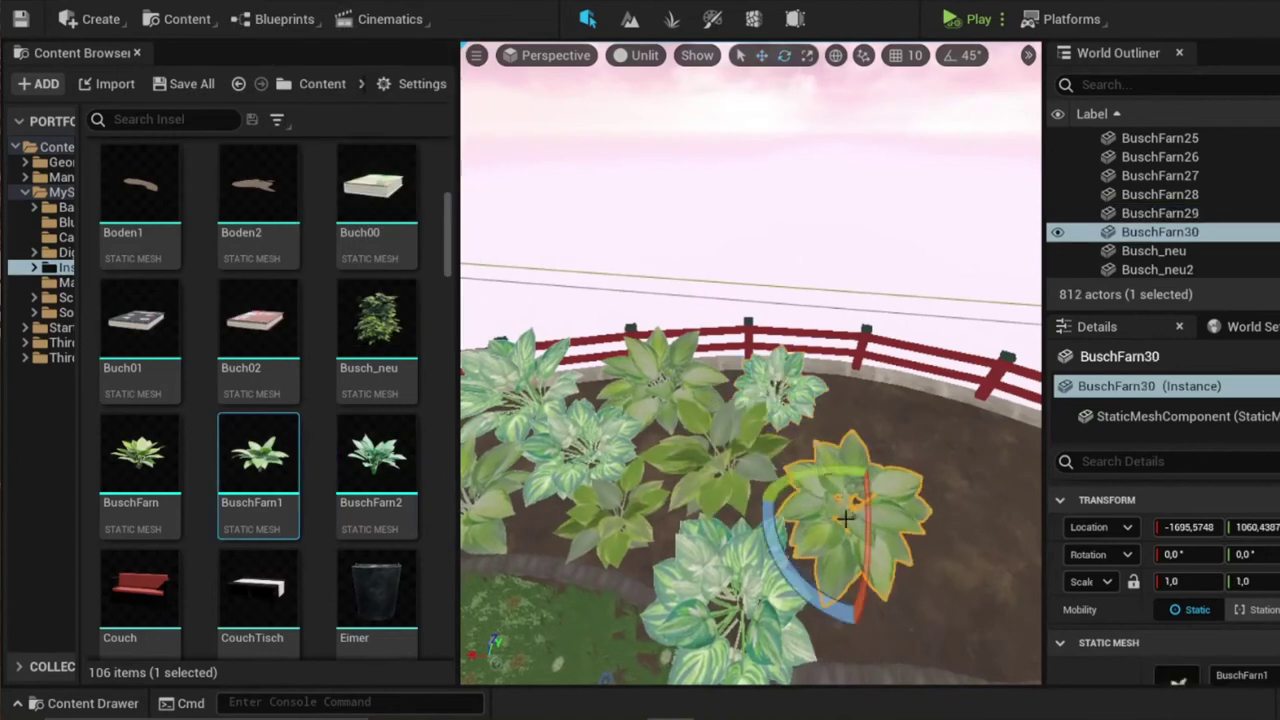
right_drag(857, 490, 800, 510)
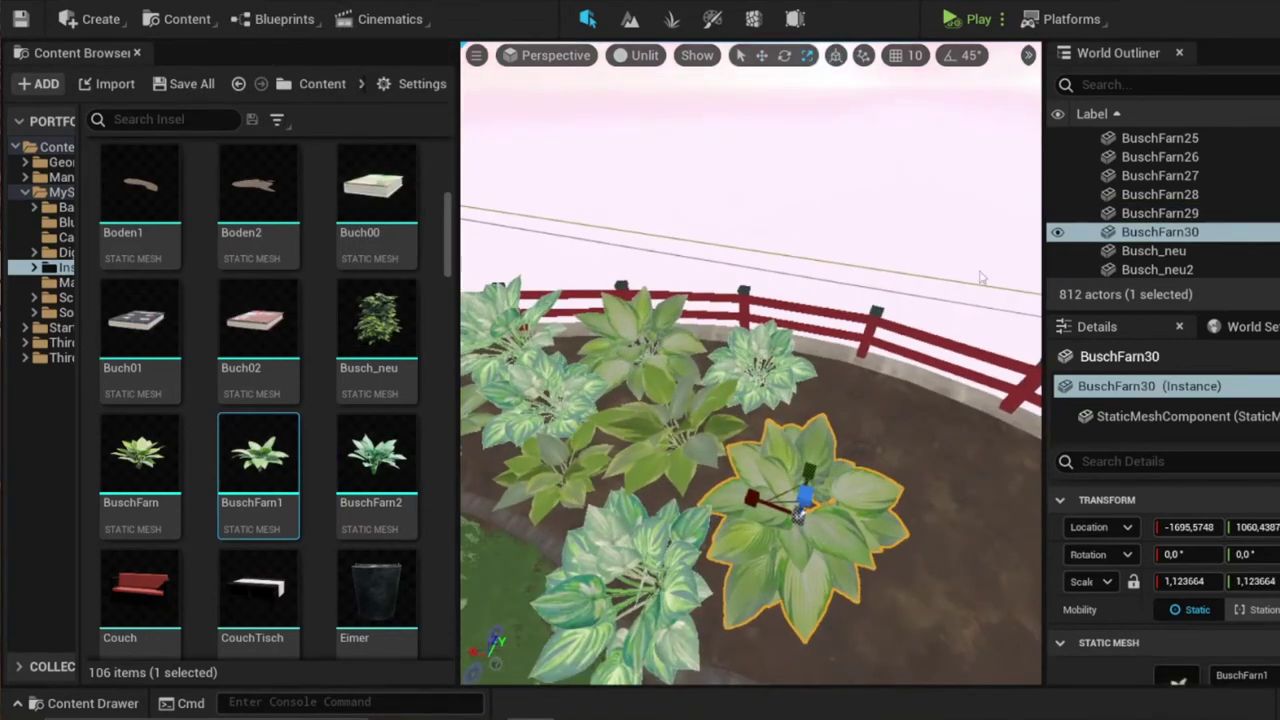
right_drag(981, 278, 900, 300)
key(e)
drag(672, 470, 660, 540)
- Place a BuschFarn near the fence behind the newest fern and scale it to about 1.30
right_drag(750, 400, 680, 400)
drag(140, 455, 790, 481)
right_drag(750, 400, 733, 470)
key(w)
key(e)
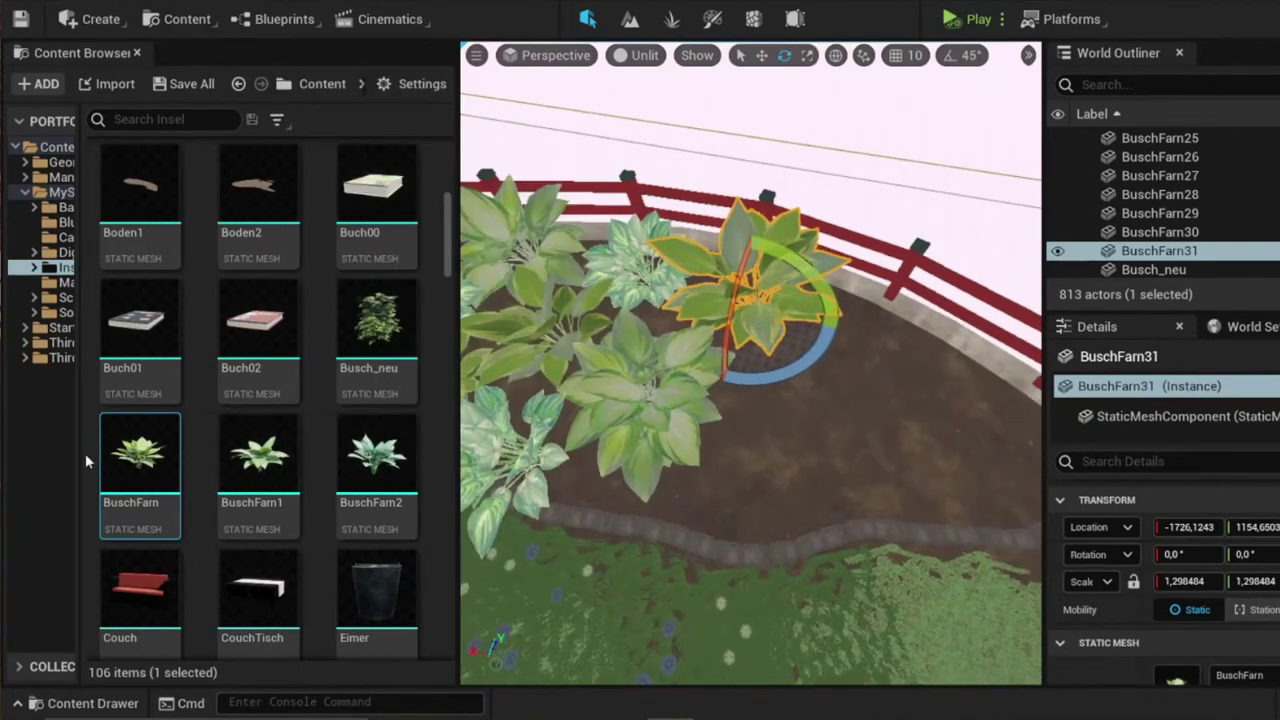
- Place a BuschFarn towards the front of the bed, tilted about -1.9° and 4.5°, and a BuschFarn1 closer to the fence
drag(138, 455, 783, 474)
right_drag(783, 474, 783, 490)
drag(259, 455, 828, 452)
right_drag(789, 510, 680, 370)
- Select the front BuschFarn again for repositioning and save the level
key(w)
click(609, 306)
right_drag(609, 306, 731, 366)
key(ctrl+s)
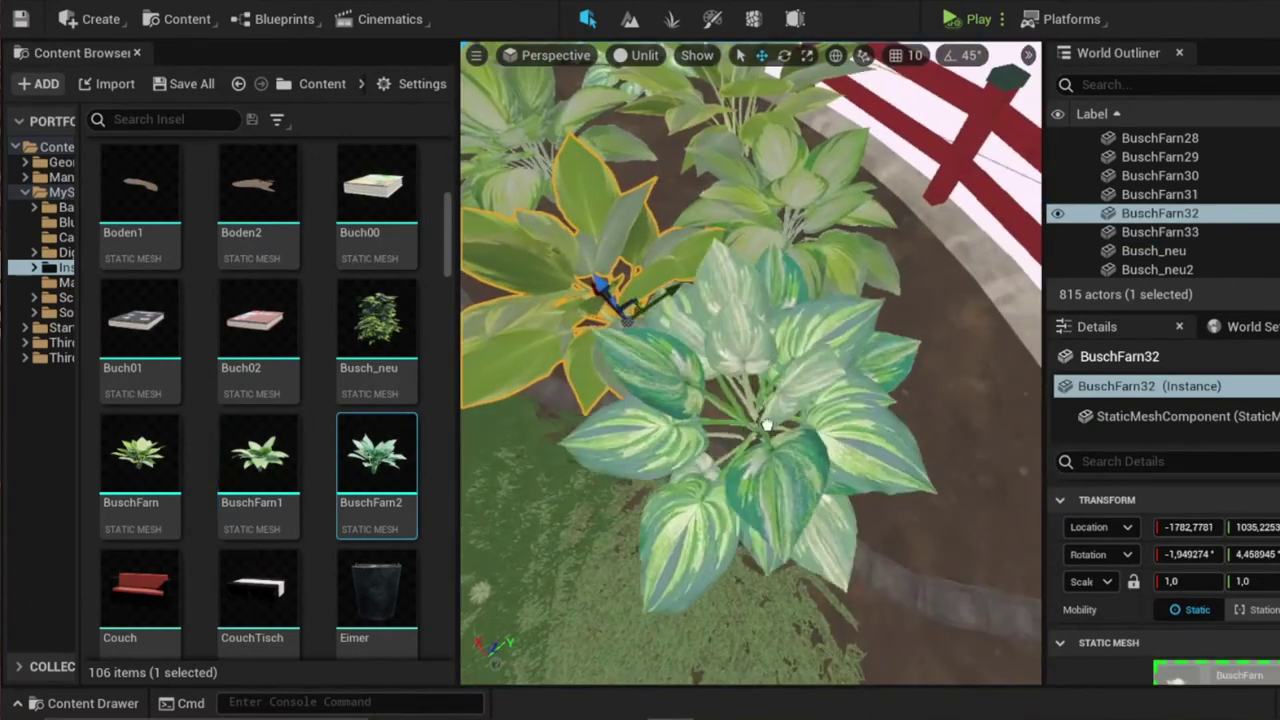
- Place a BuschFarn2 beside the stone edging at the bed's front and scale it to about 0.79
drag(766, 426, 766, 428)
key(f)
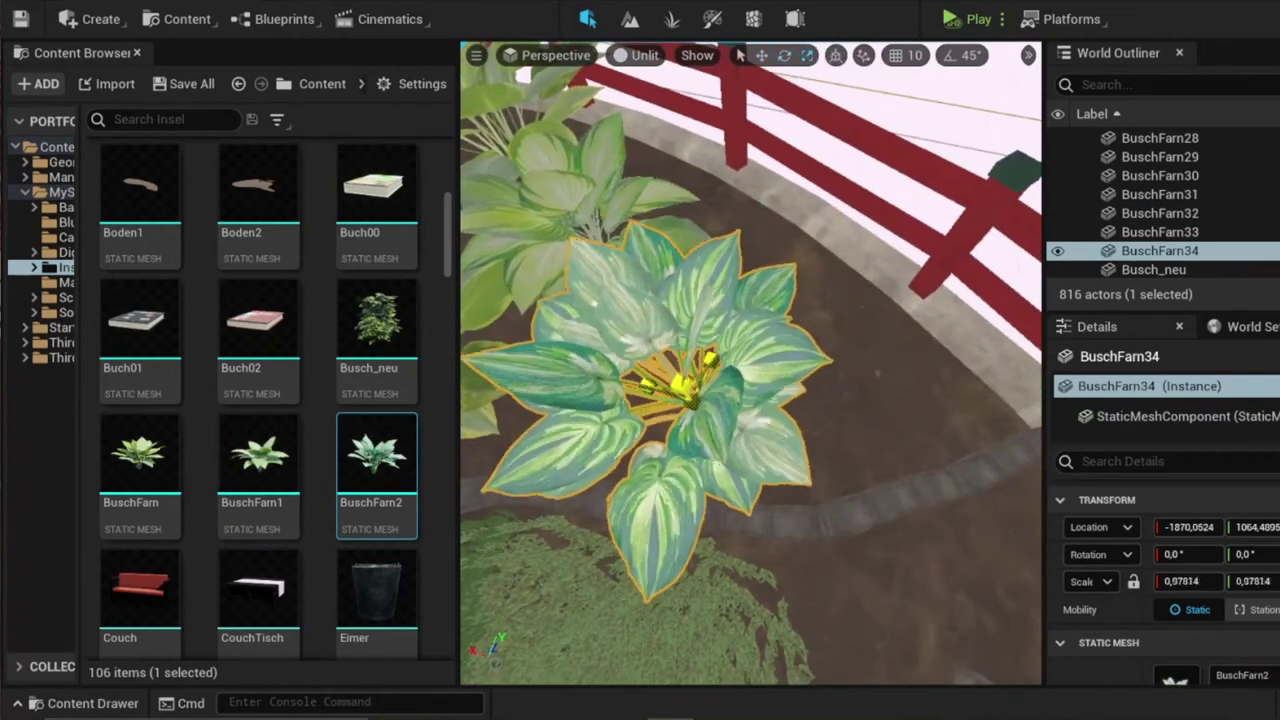
drag(685, 385, 680, 392)
right_drag(680, 392, 808, 368)
key(w)
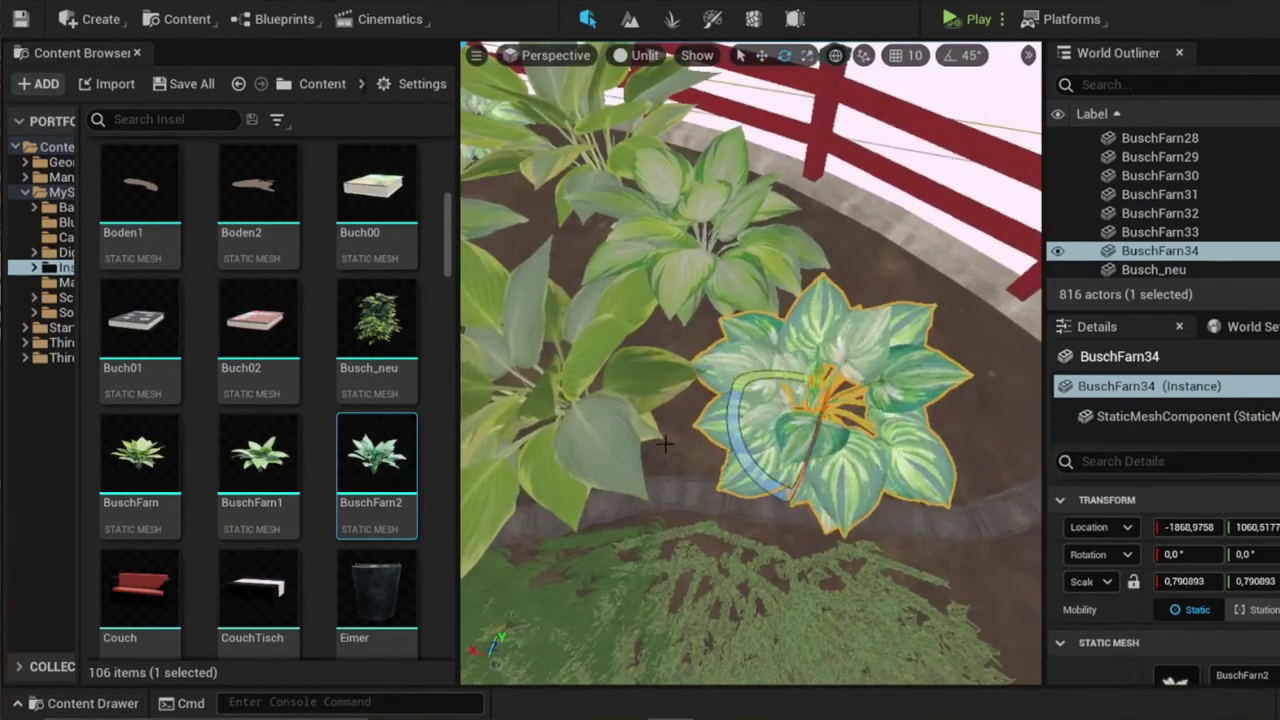
right_drag(665, 443, 760, 440)
- Place another BuschFarn2 next to it and a BuschFarn near the fence, scaling the BuschFarn to about 0.71
drag(376, 460, 860, 450)
mouse_move(750, 450)
right_down()
mouse_move(690, 260)
mouse_move(772, 500)
mouse_move(775, 452)
right_up()
key(w)
drag(140, 452, 814, 399)
key(f)
key(e)
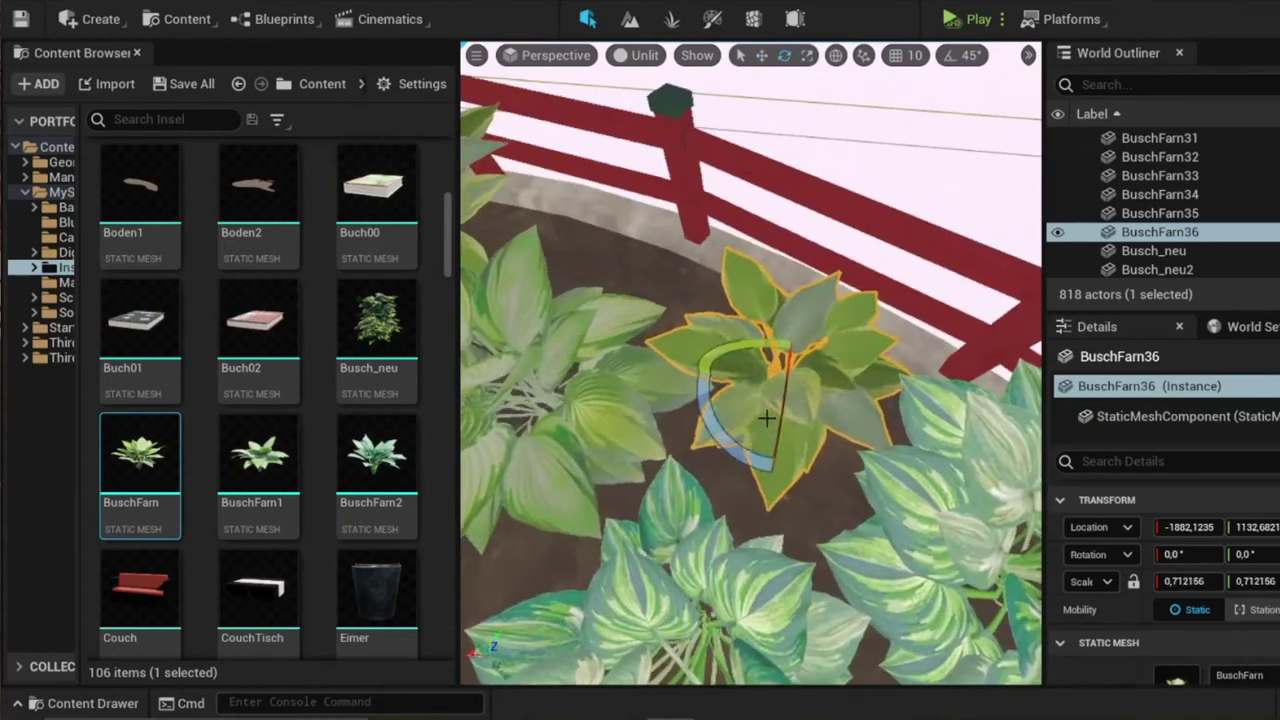
- Switch the viewport to Lit shading and open Insel's Materialien folder at the Buschfarn material instances
key(alt+4)
mouse_move(700, 400)
right_down()
mouse_move(640, 405)
mouse_move(685, 390)
right_up()
scroll(257, 400, down, 1)
click(60, 282)
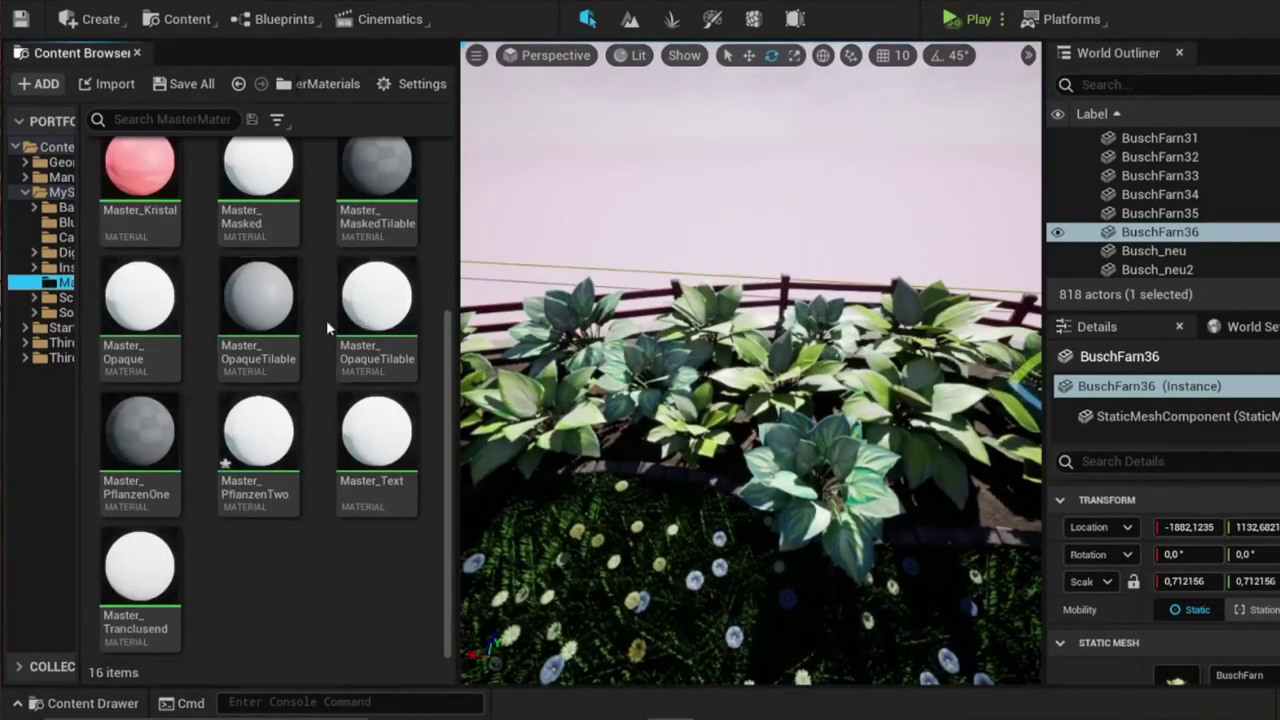
scroll(326, 320, down, 2)
scroll(326, 320, down, 1)
key(alt+Left)
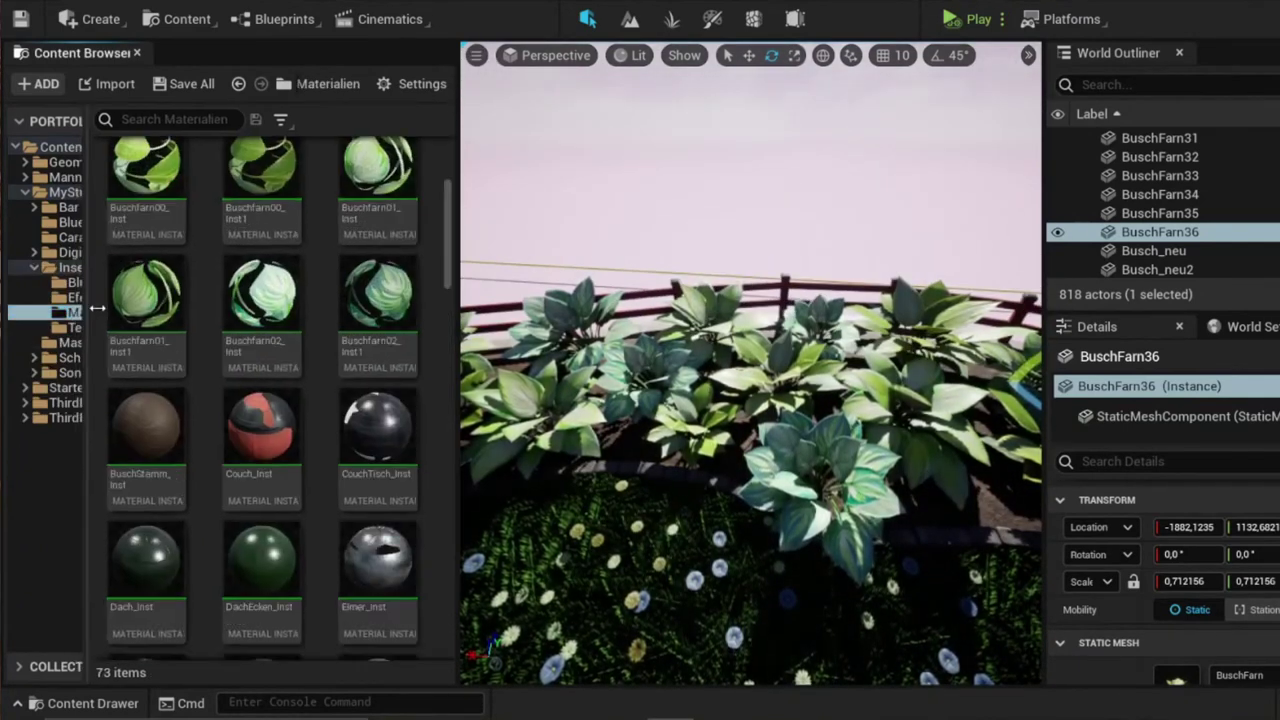
scroll(323, 400, down, 3)
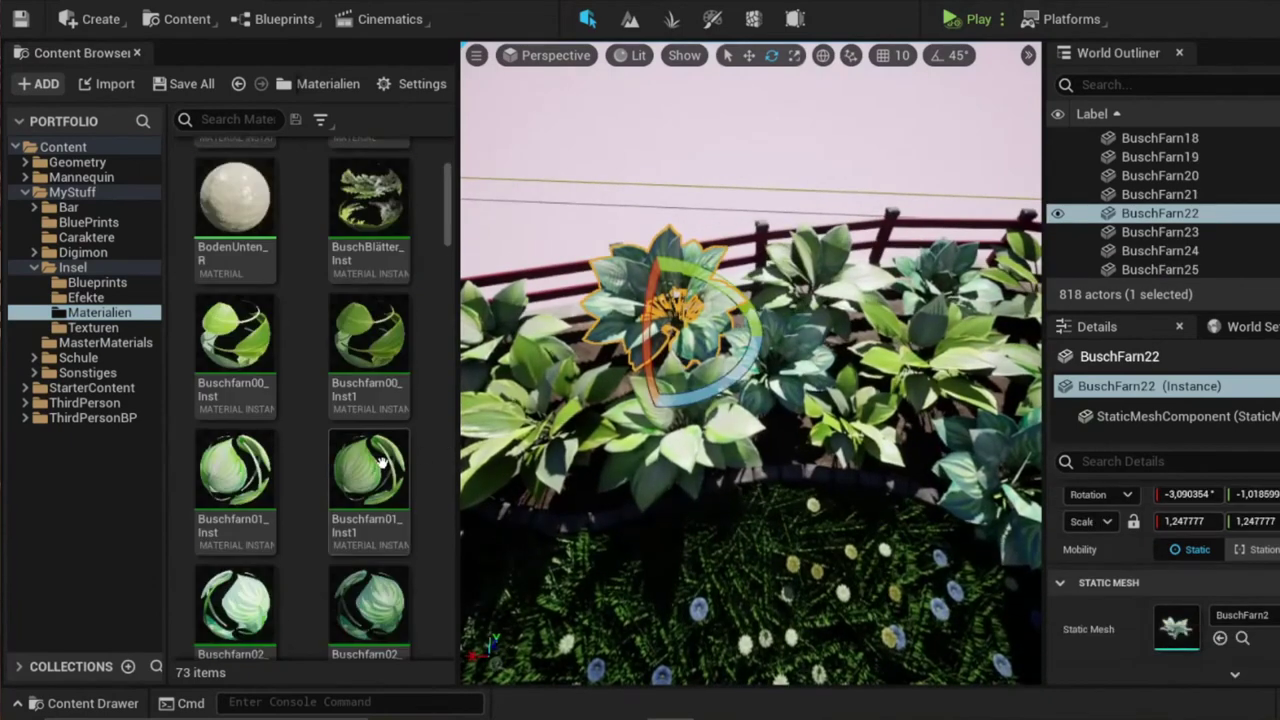
- Assign the Buschfarn02_Inst1 material to BuschFarn22 and to two more BuschFarn2 ferns, including BuschFarn34, as Element 0
click(369, 530)
drag(235, 515, 807, 557)
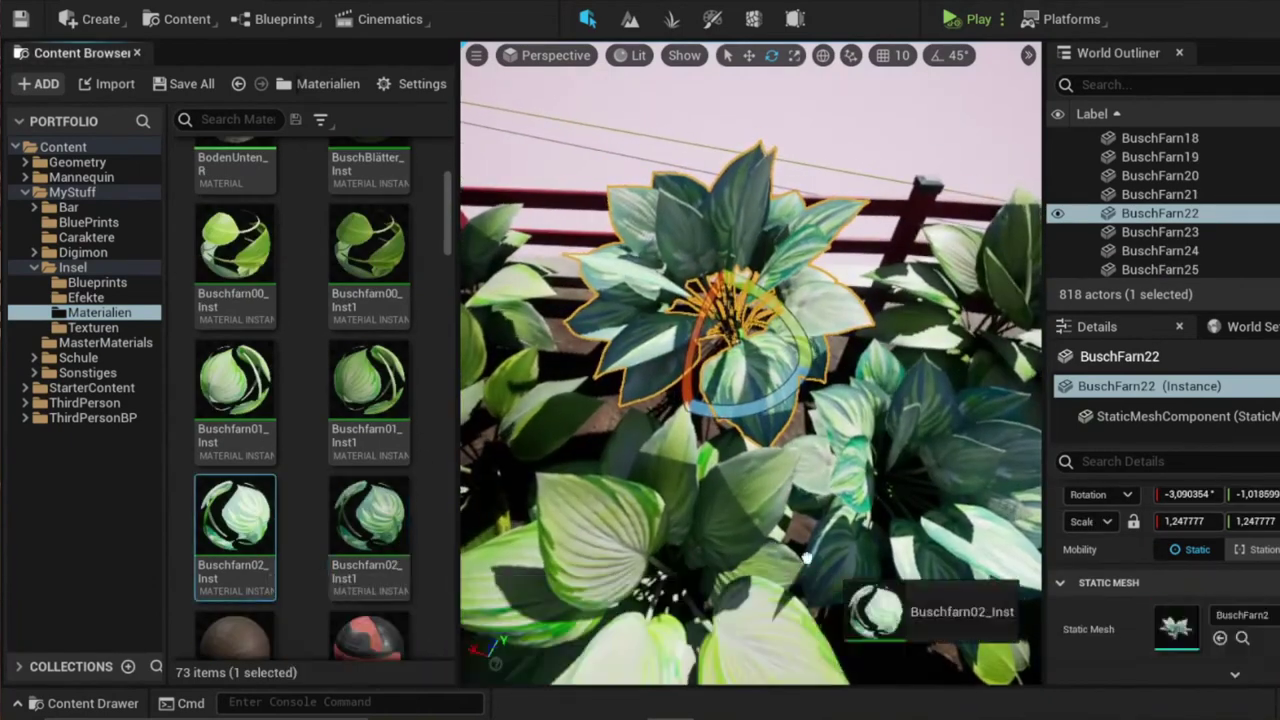
scroll(1140, 543, down, 3)
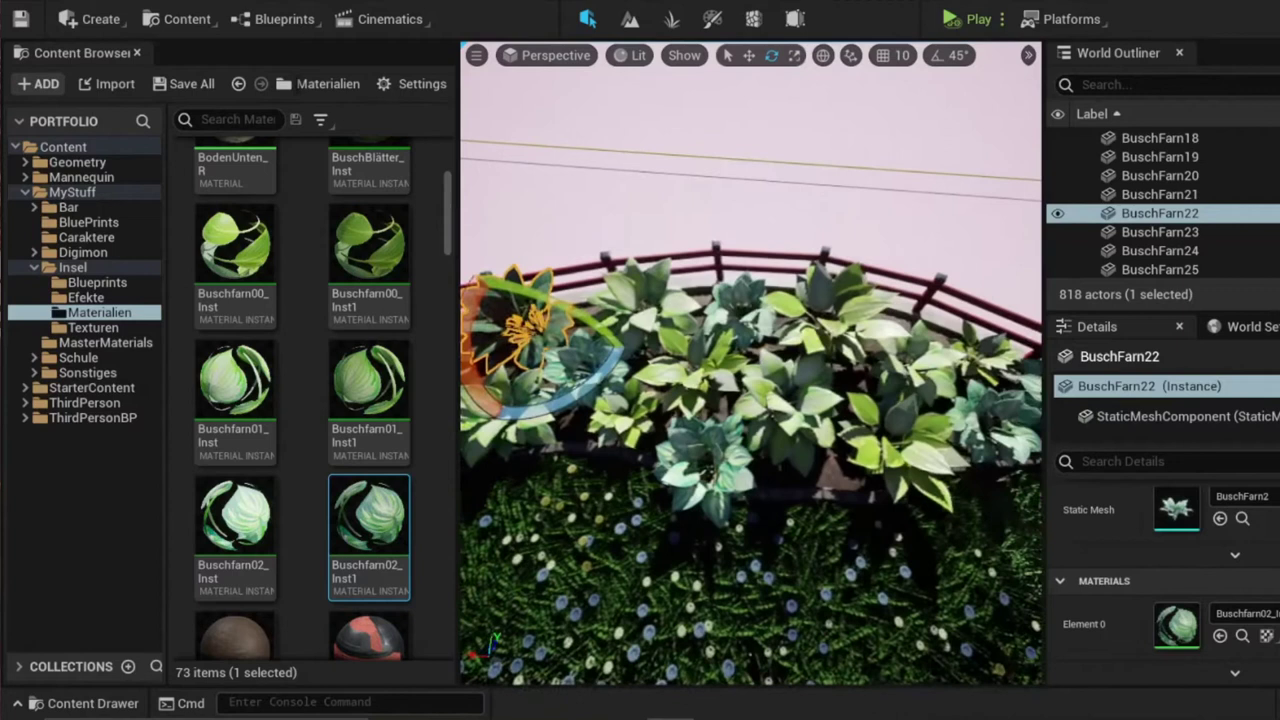
ctrl+click(657, 478)
drag(369, 530, 1058, 540)
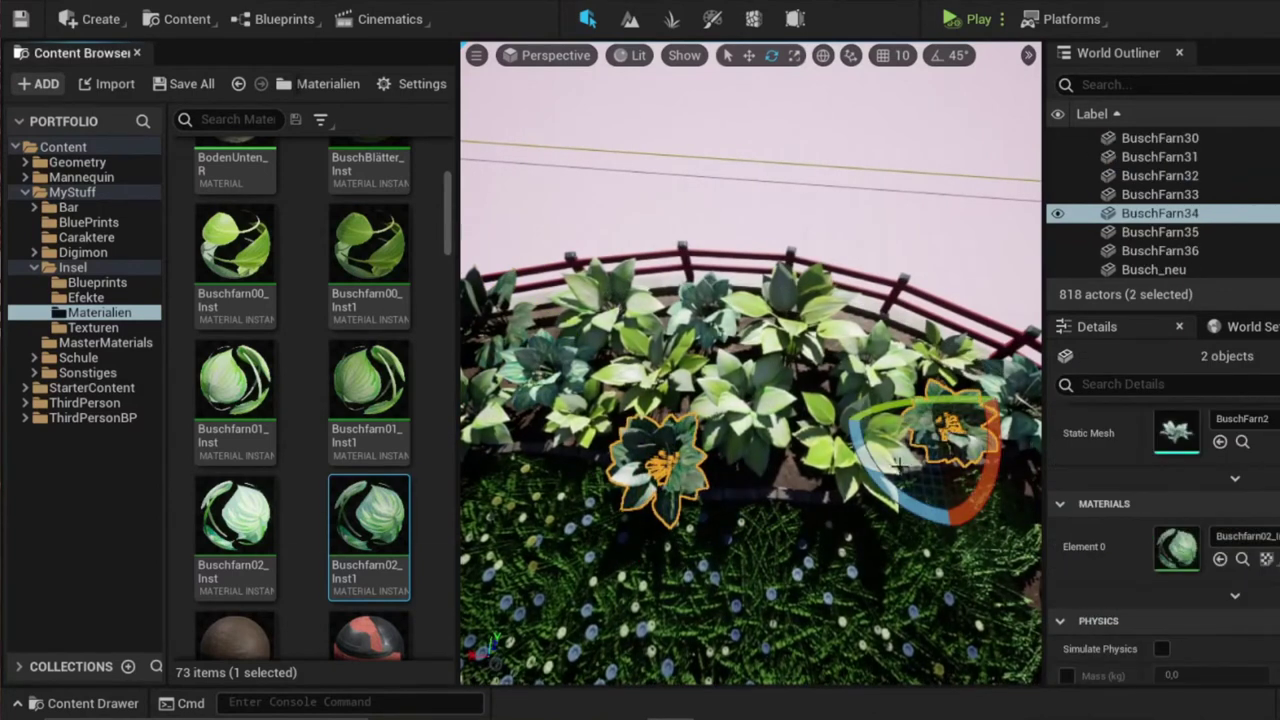
- Select several BuschFarn ferns in the bed, including BuschFarn27, and assign Buschfarn00_Inst1 as their Element 0 material
click(900, 466)
key(f)
ctrl+click(816, 362)
key(f)
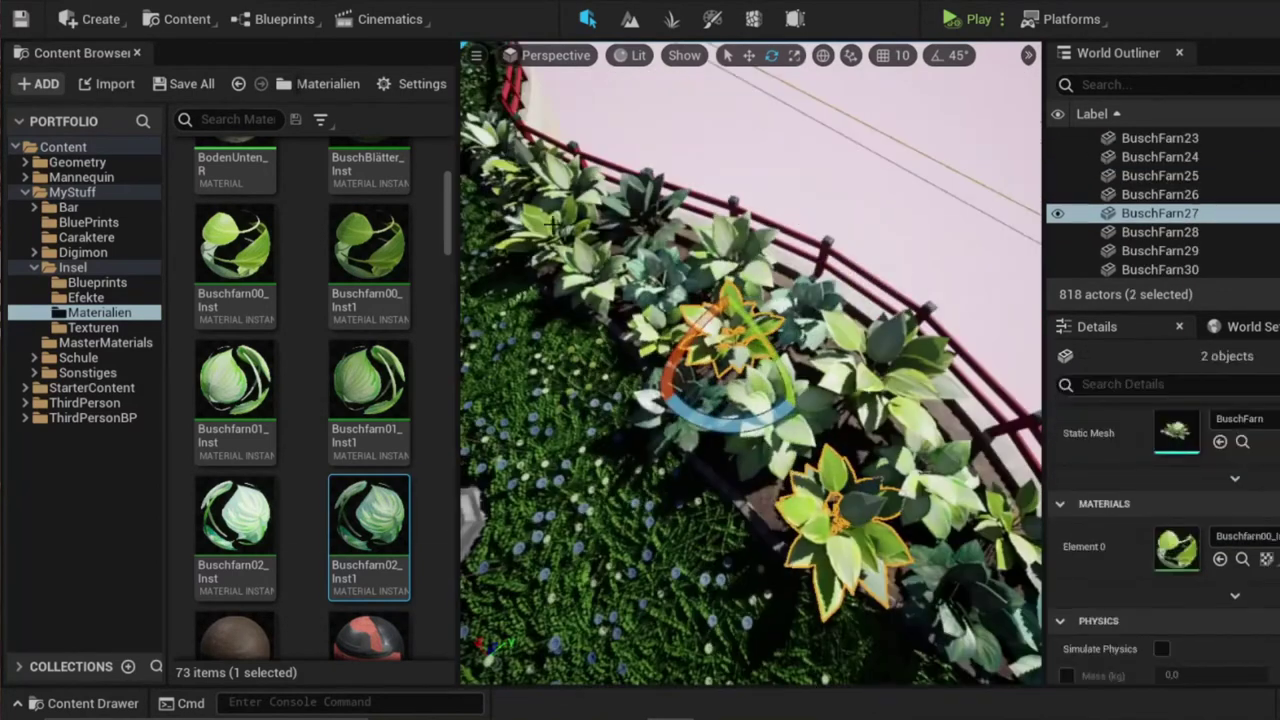
drag(380, 338, 1176, 547)
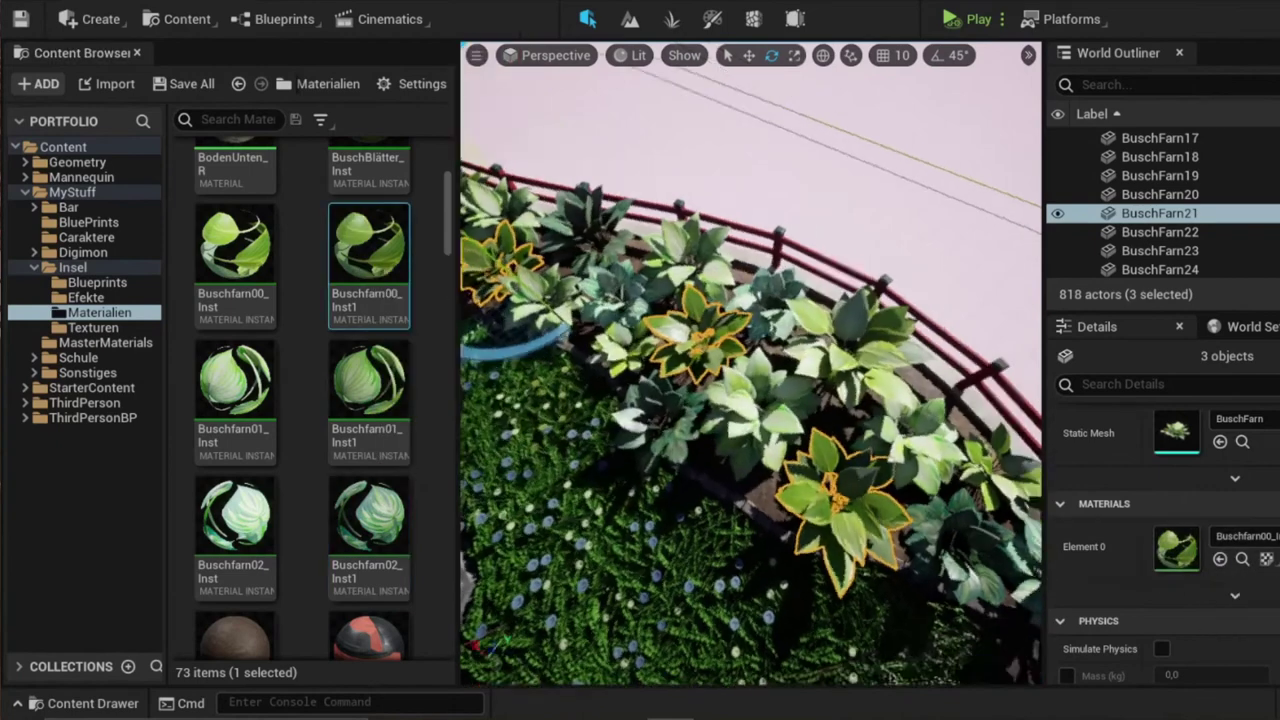
- Select BuschFarn33 together with another BuschFarn1 near the fence for a shared material change
click(790, 350)
key(f)
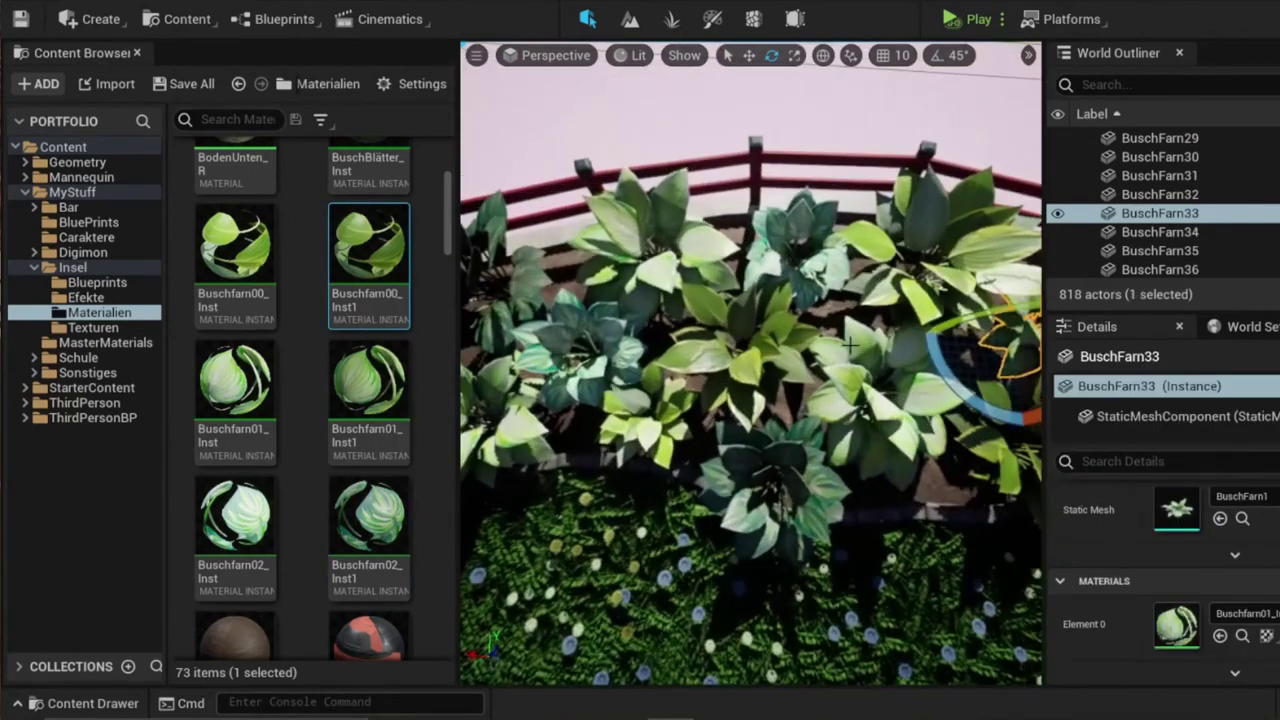
click(720, 330)
key(f)
ctrl+click(926, 343)
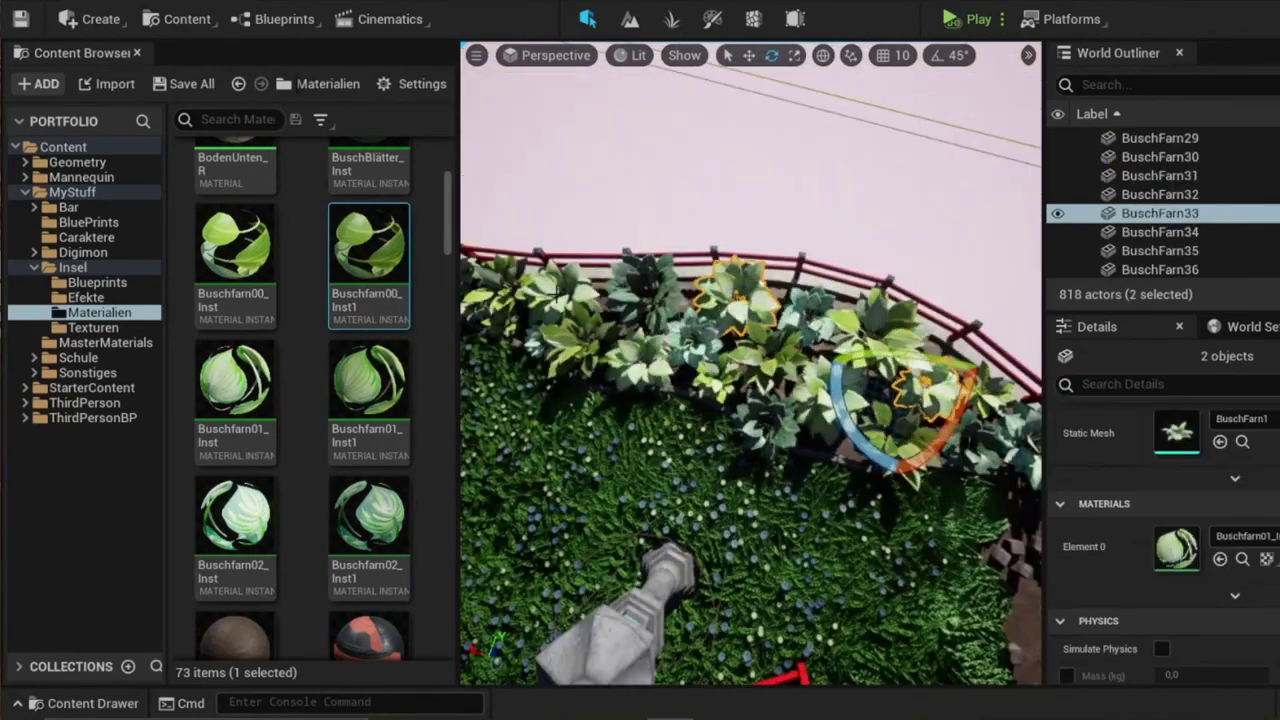